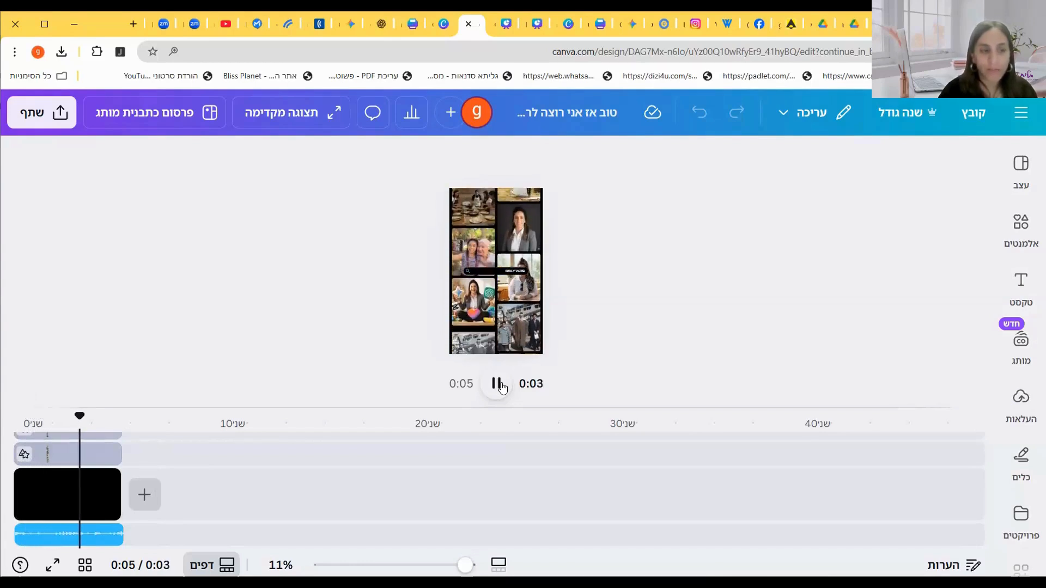
Step: Pause playback and set the background music track's volume to 45
click(497, 384)
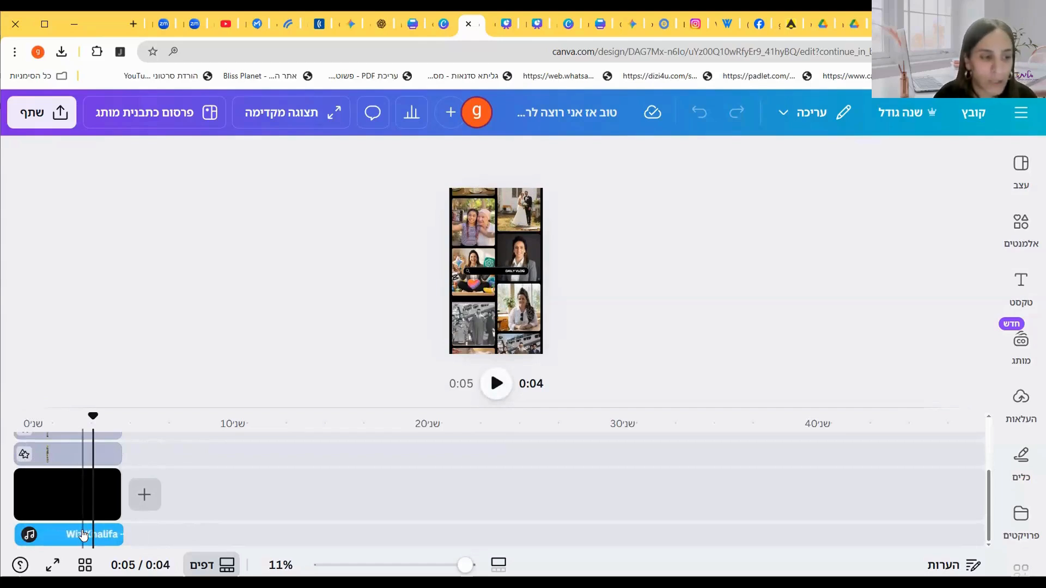
click(83, 535)
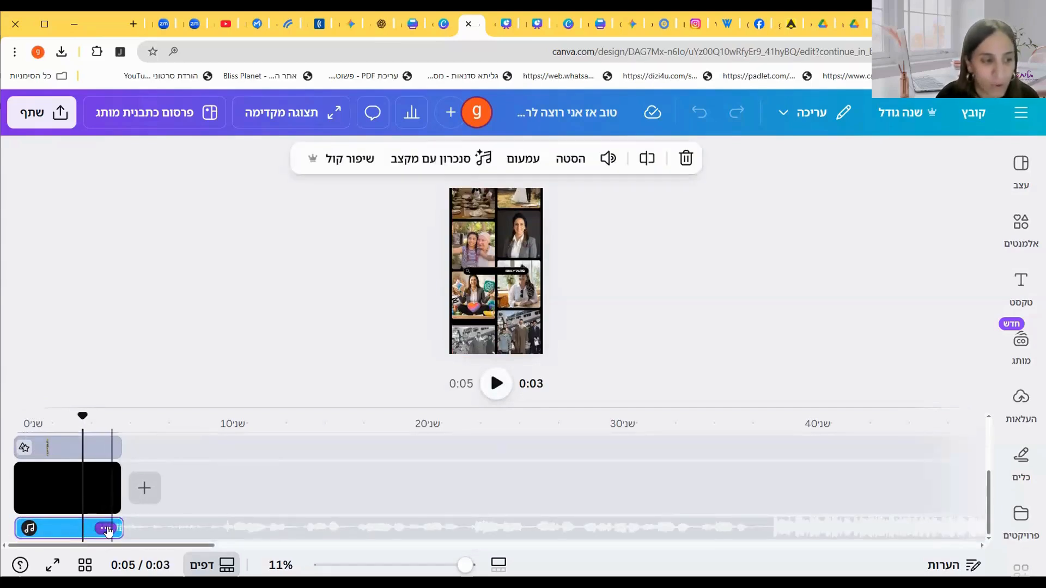
click(105, 529)
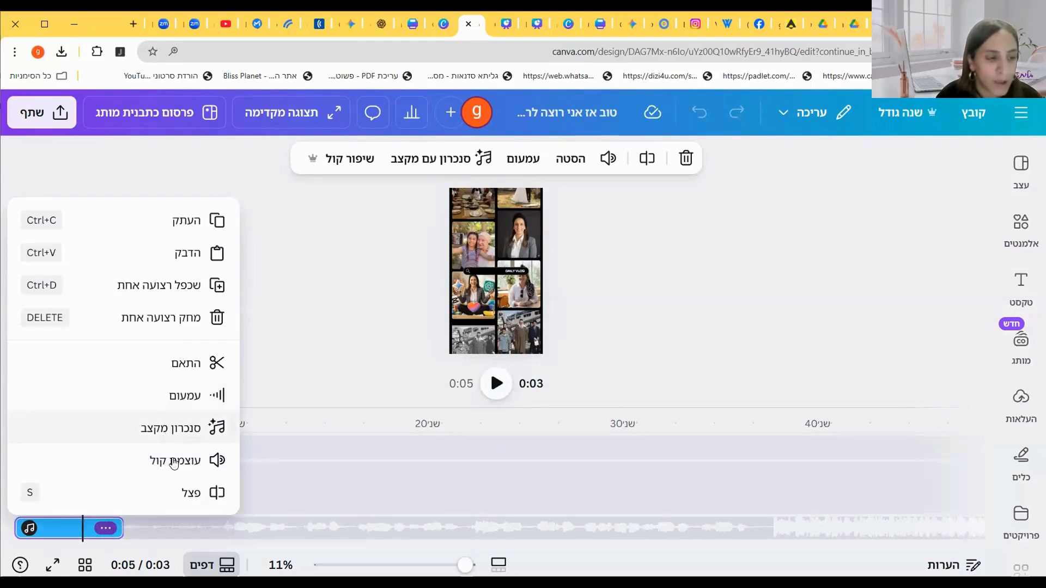
click(173, 462)
drag(655, 216, 674, 208)
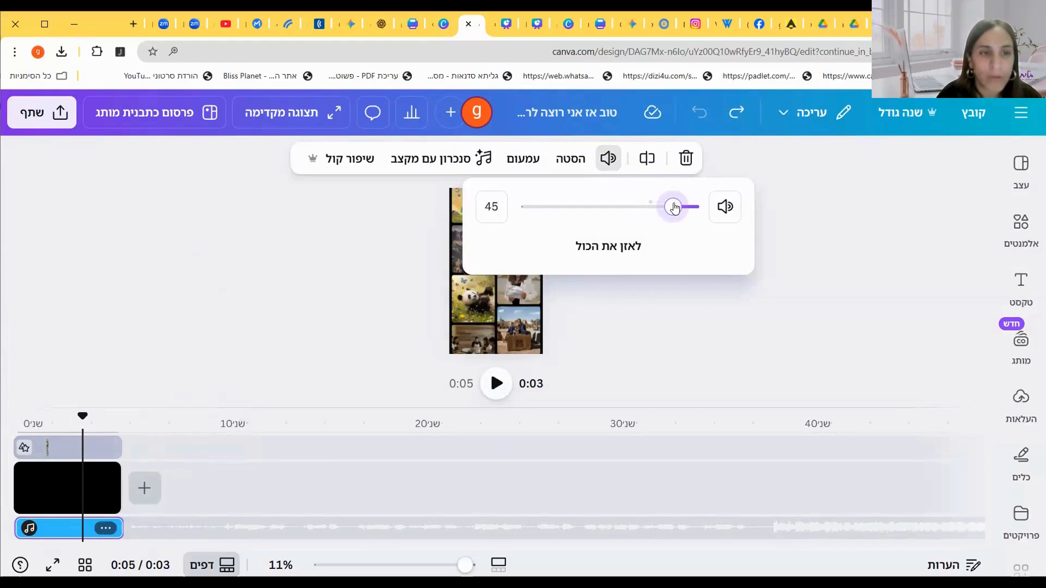
click(670, 334)
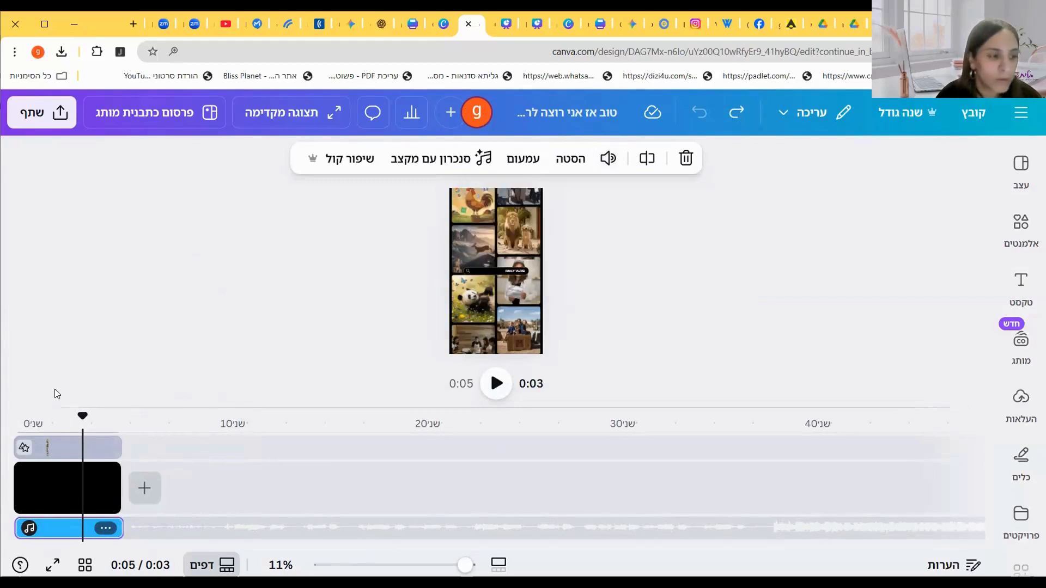
Step: Play the video from the start to preview the music at the new volume
click(14, 409)
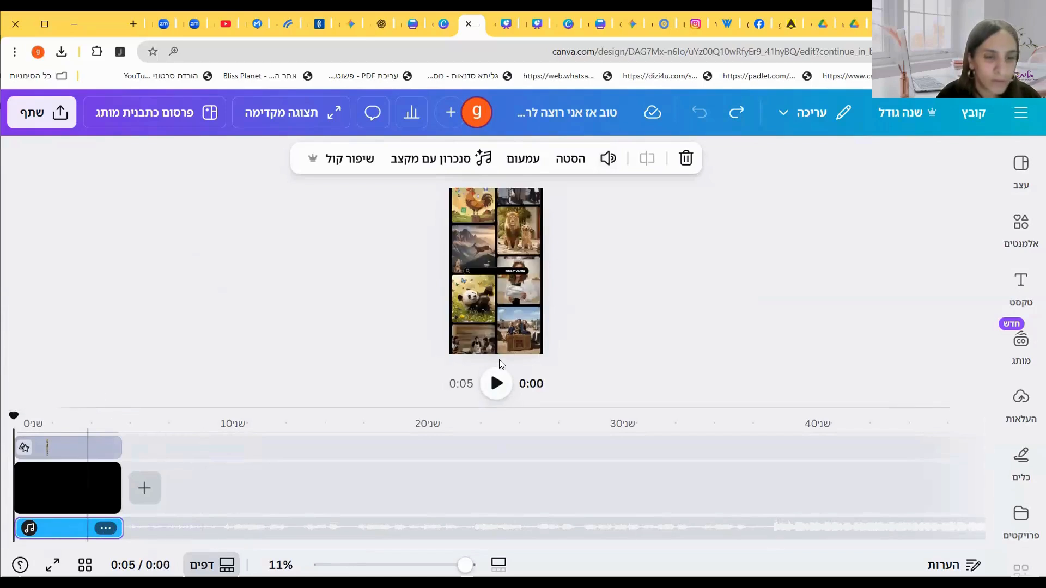
click(496, 383)
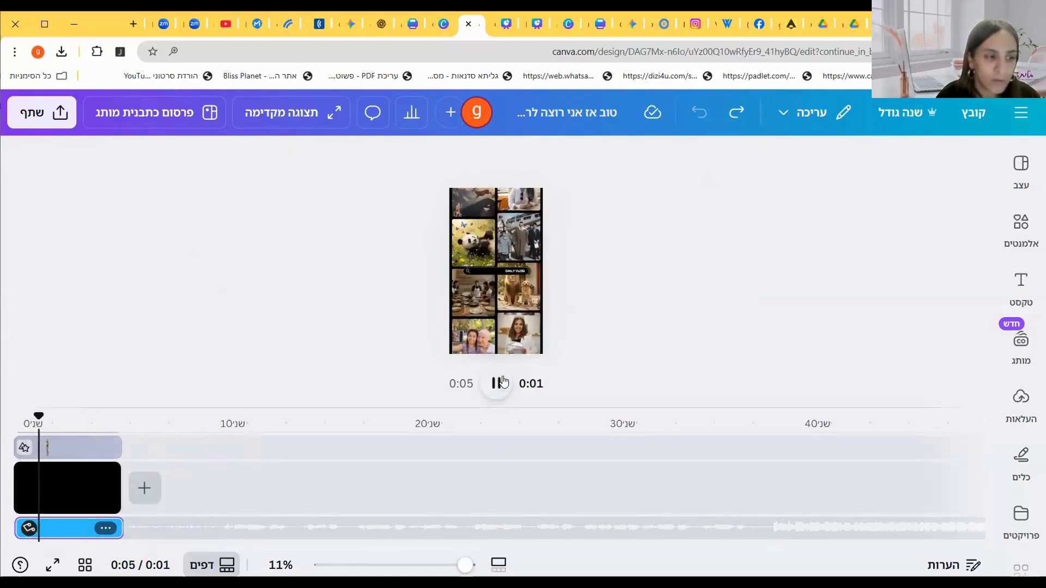
click(497, 382)
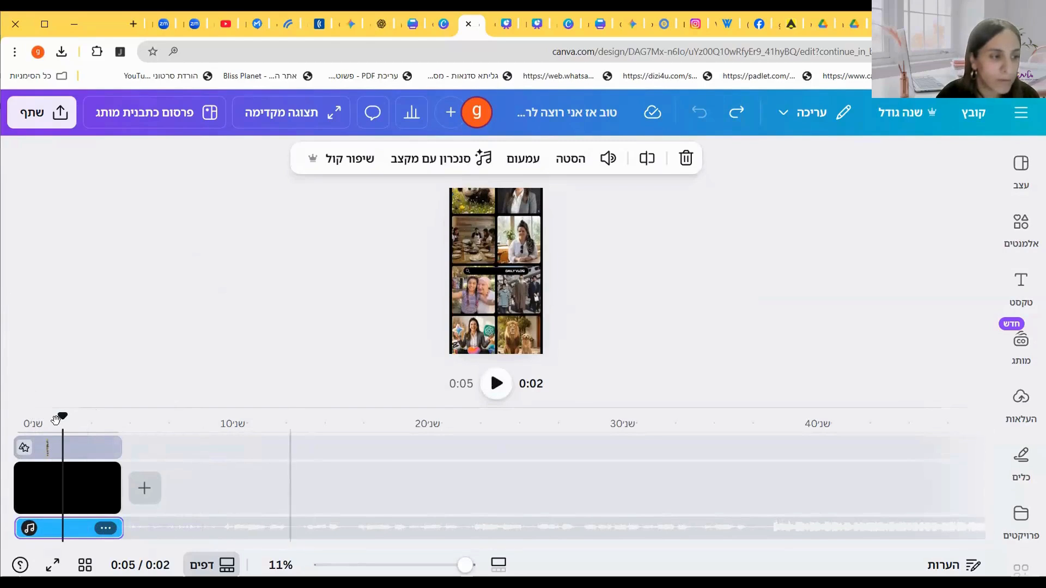
click(13, 417)
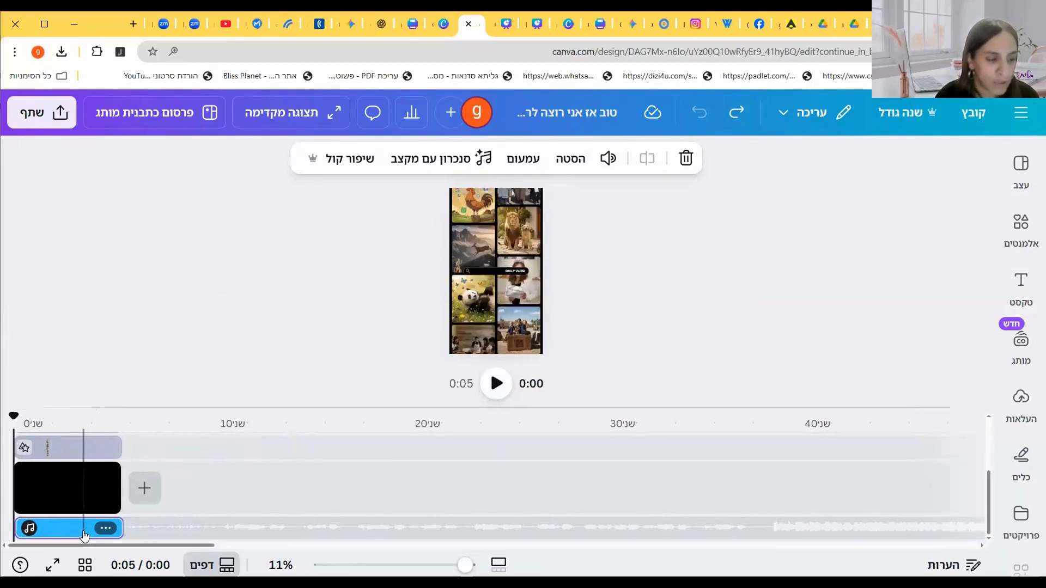
click(77, 533)
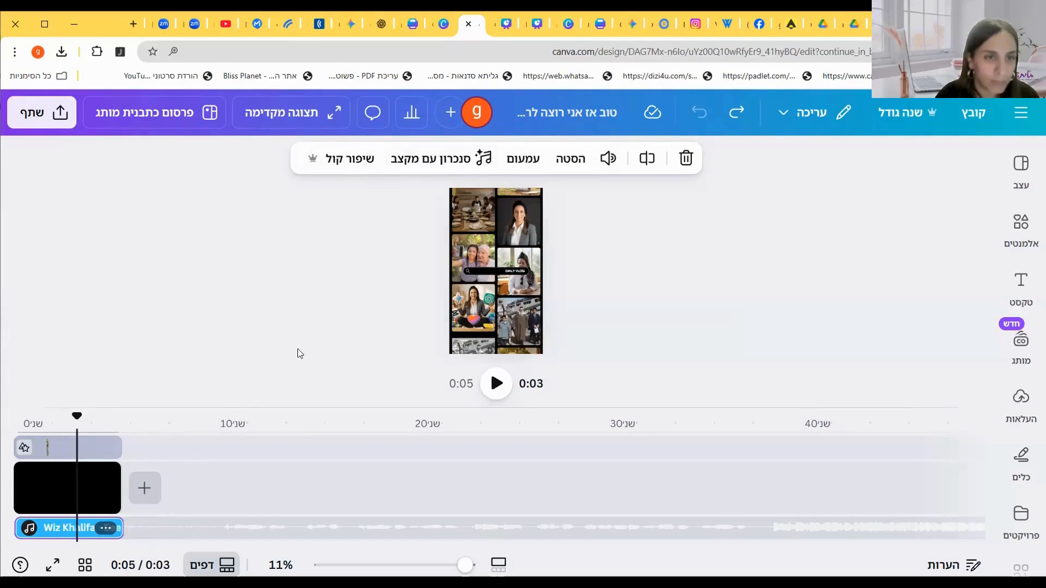
click(105, 529)
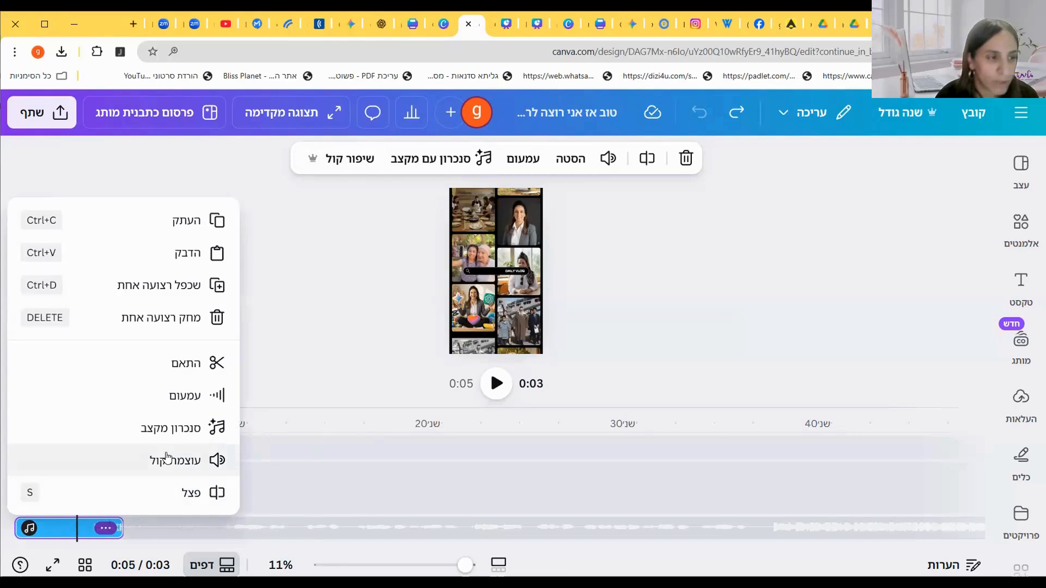
click(332, 305)
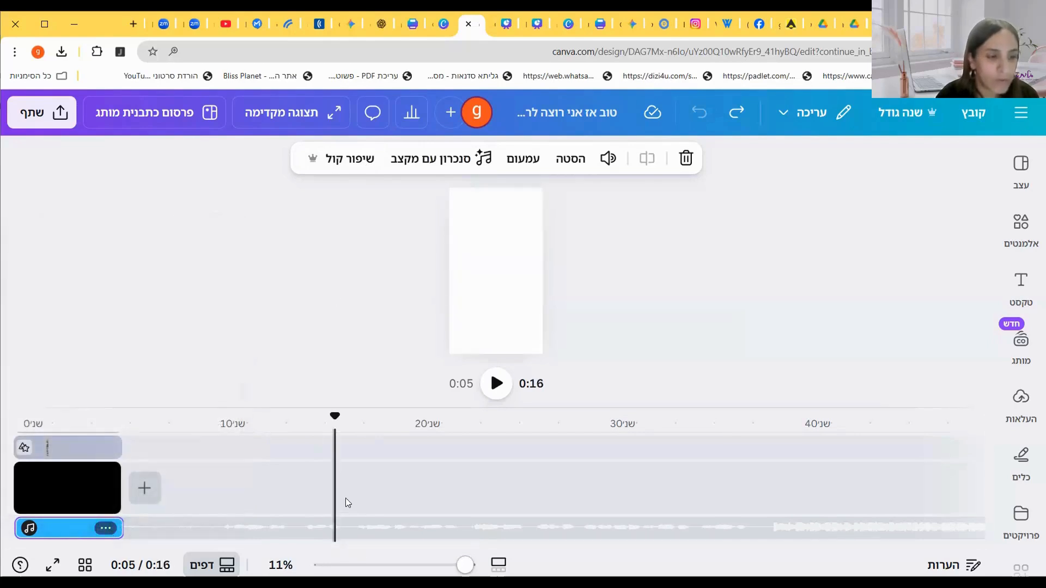
Step: Open the recording studio from uploads to record a talking-head video
click(1021, 406)
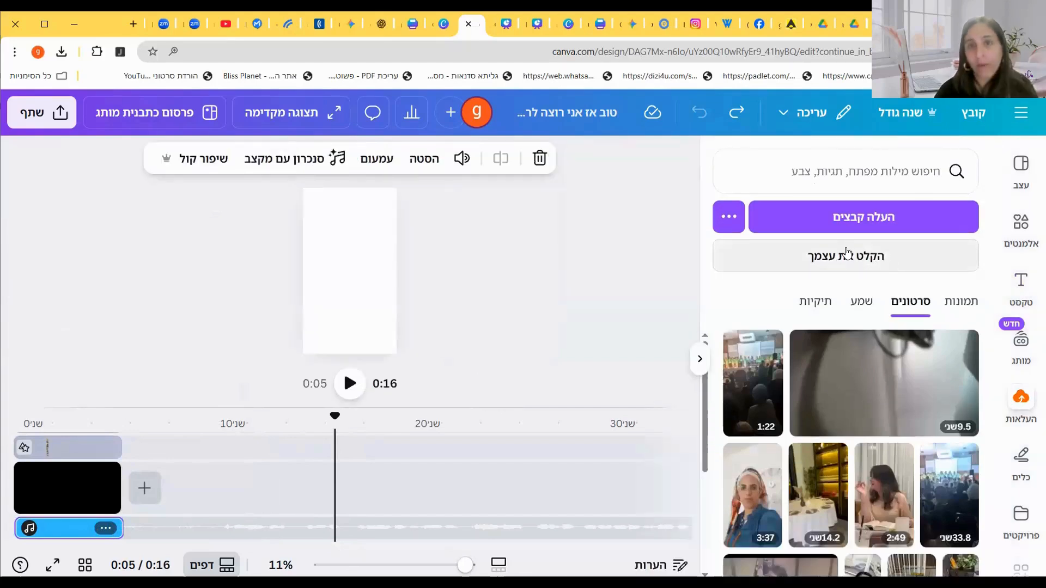
click(847, 253)
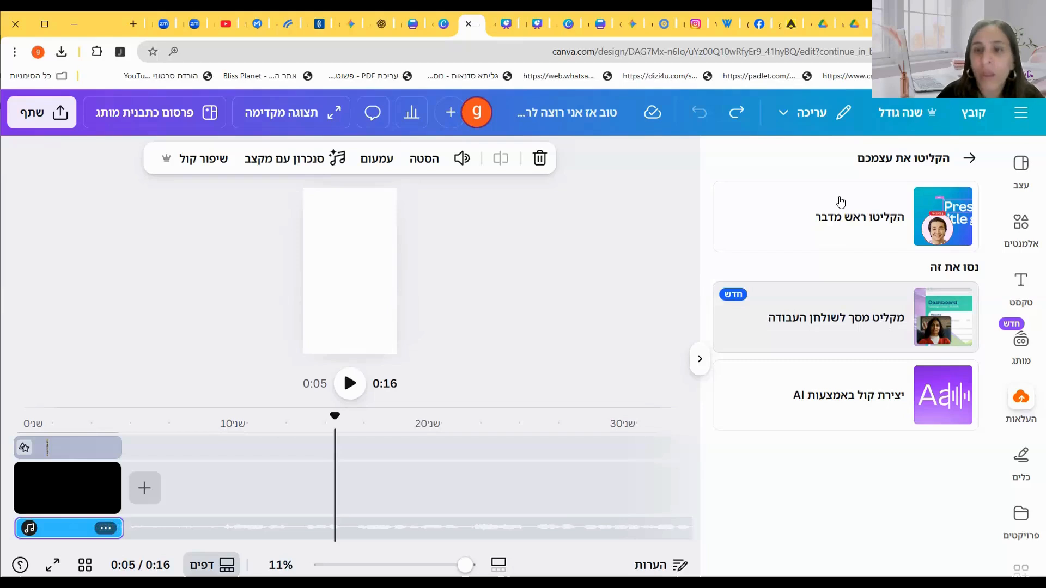
click(849, 210)
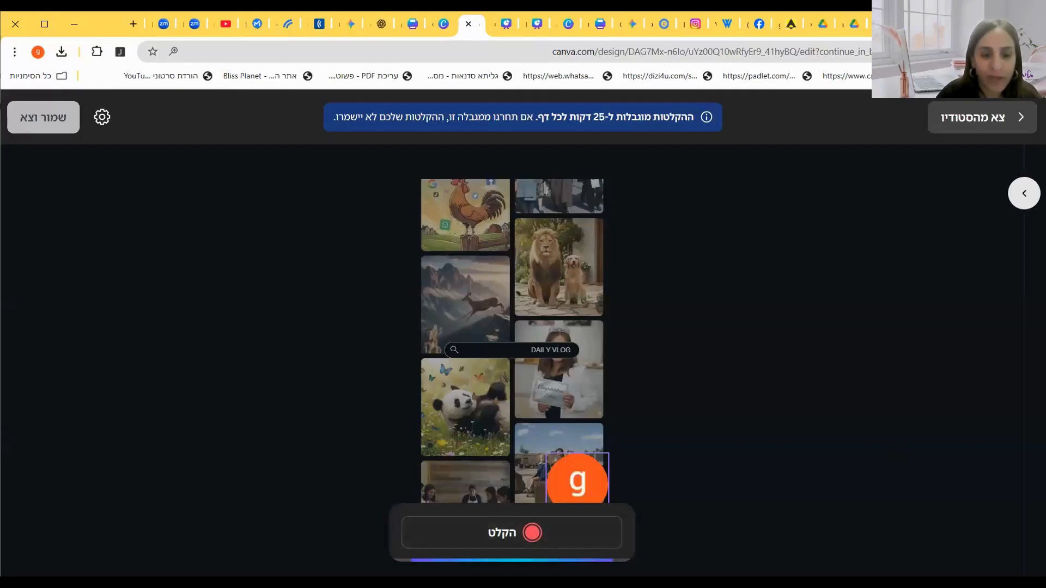
Step: Record a test talking-head clip, play it back, and delete the recording
click(517, 534)
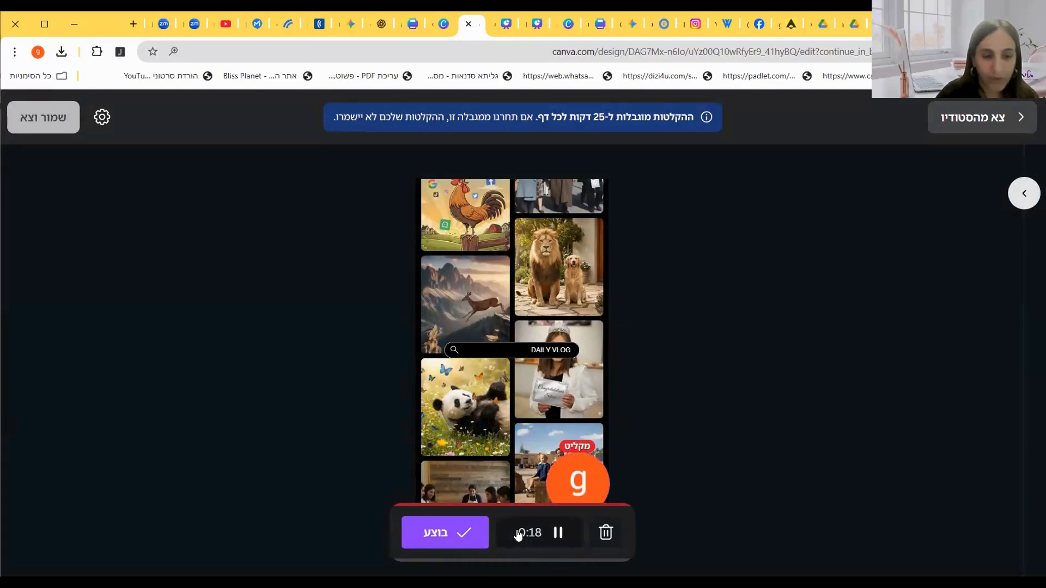
click(452, 540)
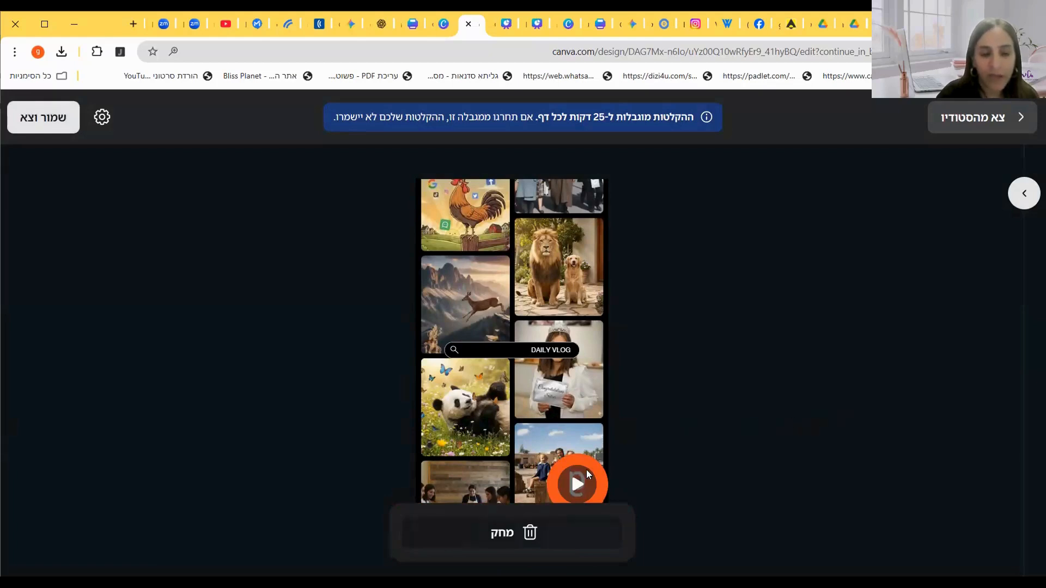
click(578, 486)
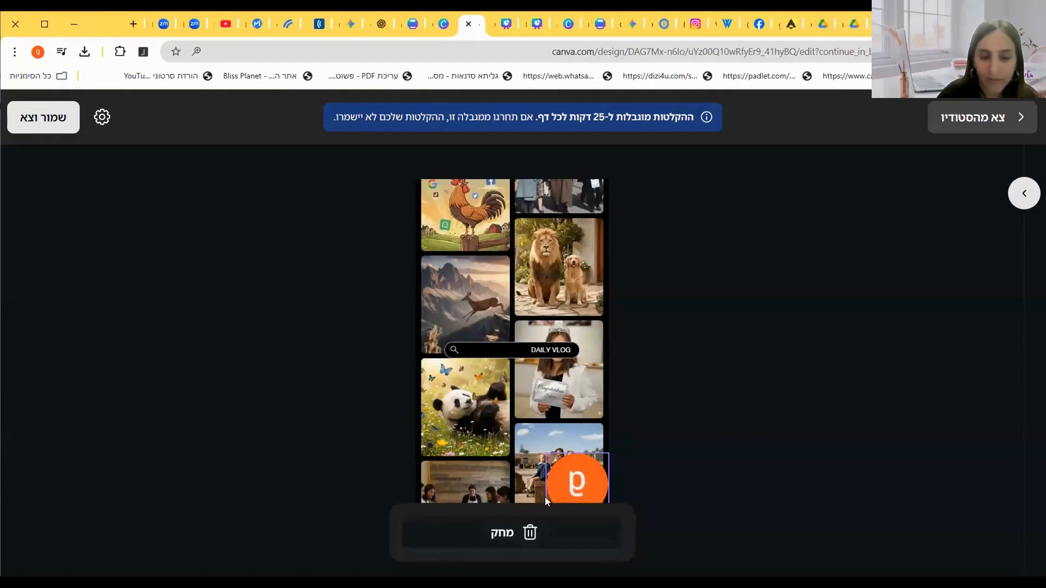
click(583, 475)
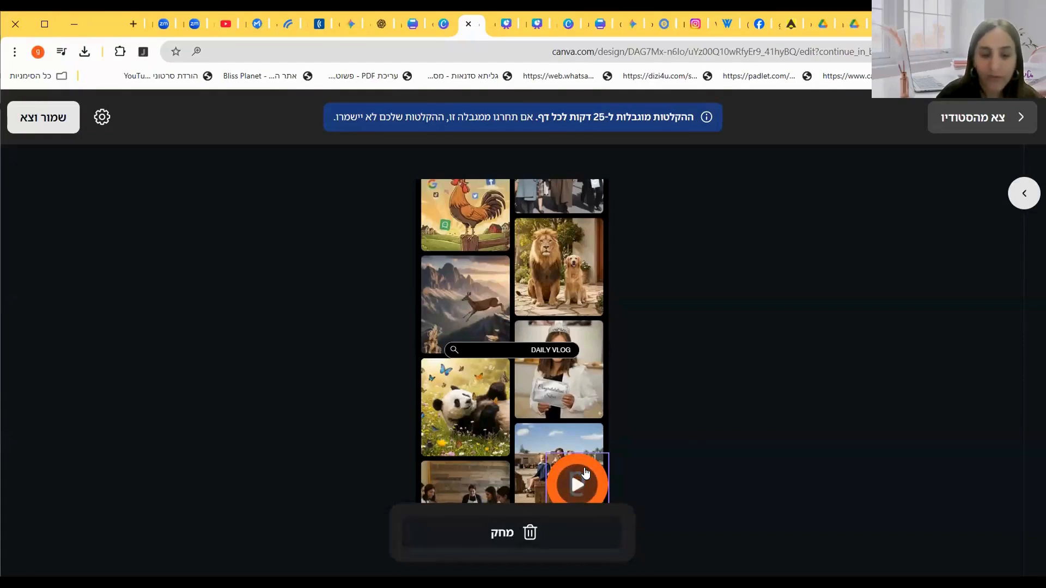
click(524, 535)
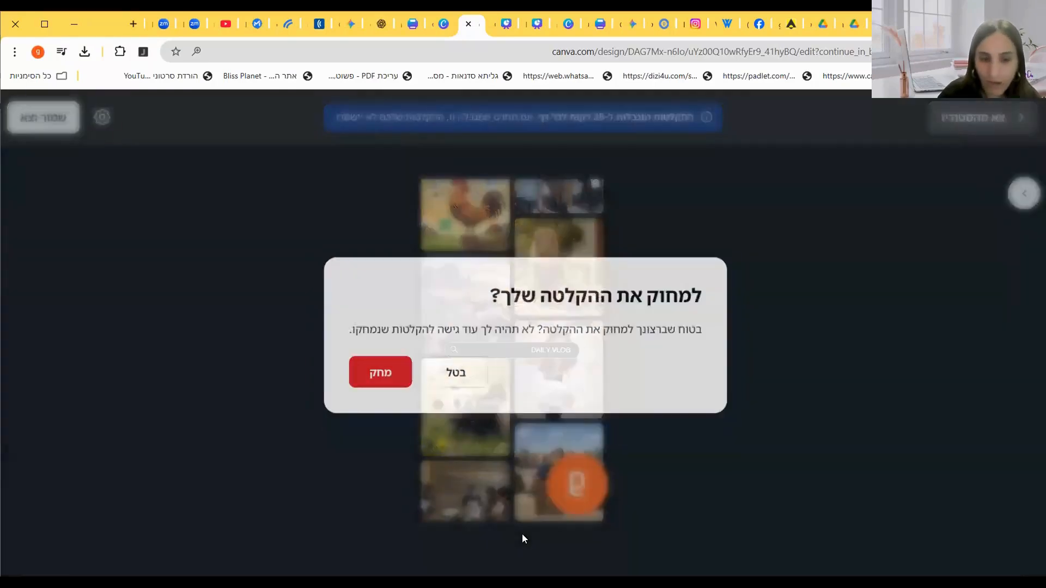
click(376, 374)
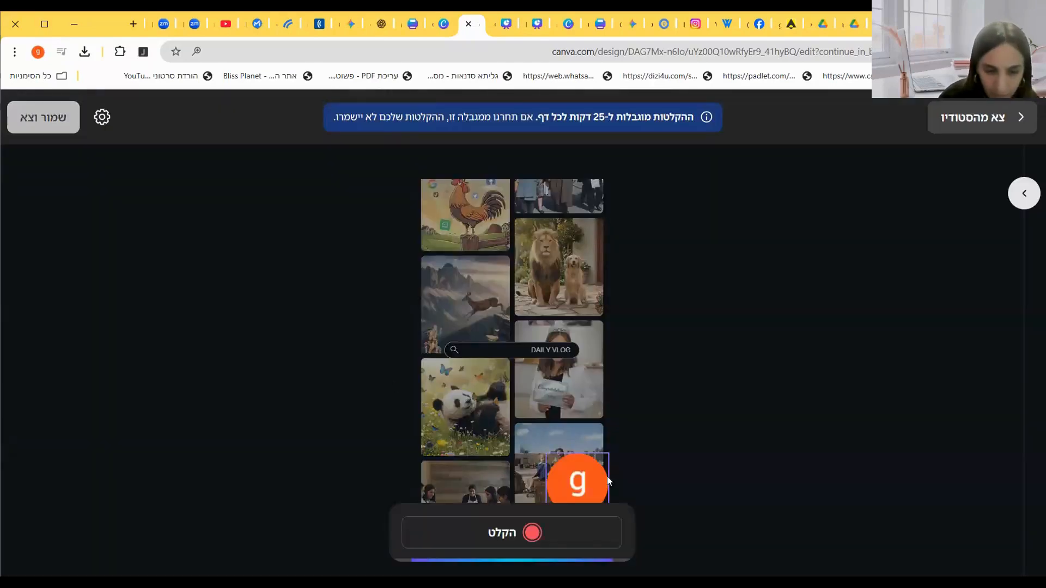
Step: Record a new talking-head clip, play it back, and save it into the design
click(526, 534)
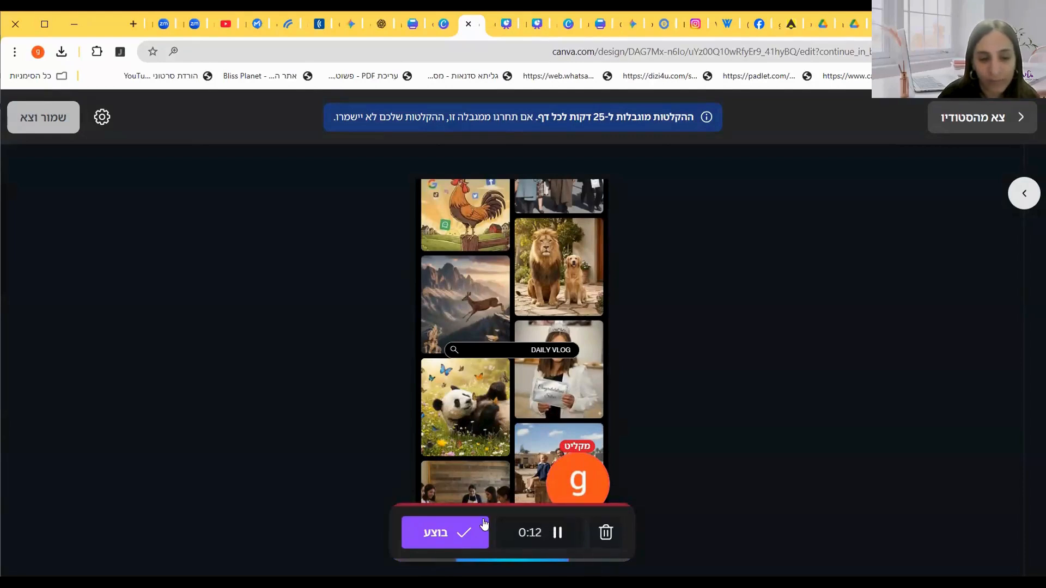
click(442, 539)
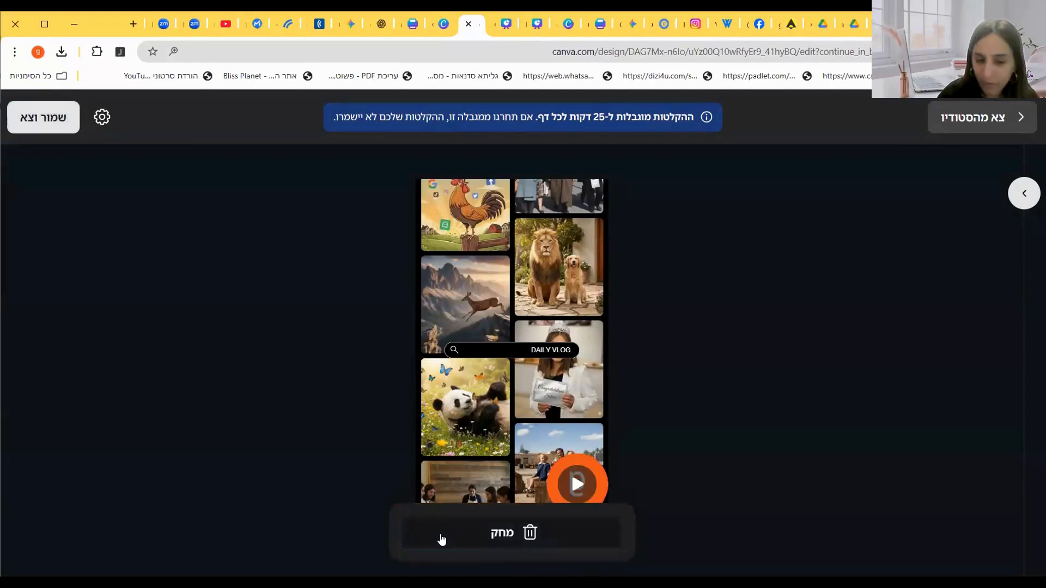
click(580, 483)
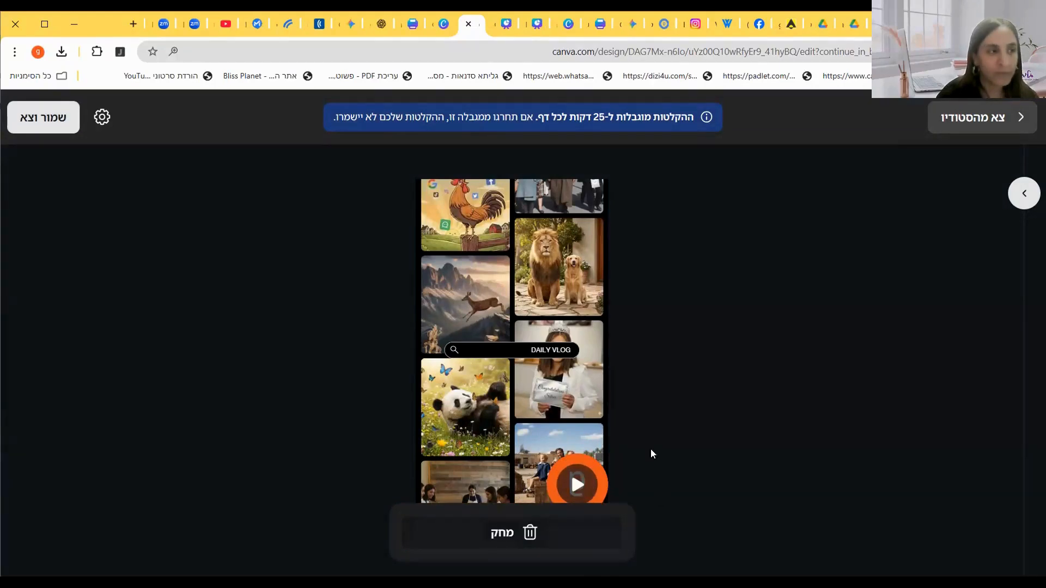
click(50, 119)
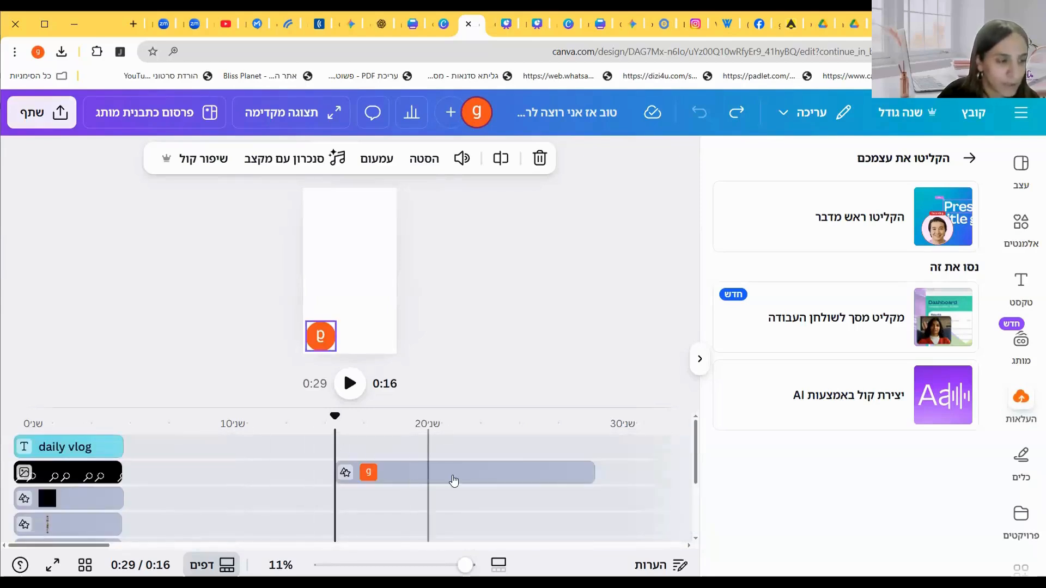
Step: Move the recorded talking-head clip to the beginning of the timeline and preview it
drag(449, 476, 46, 470)
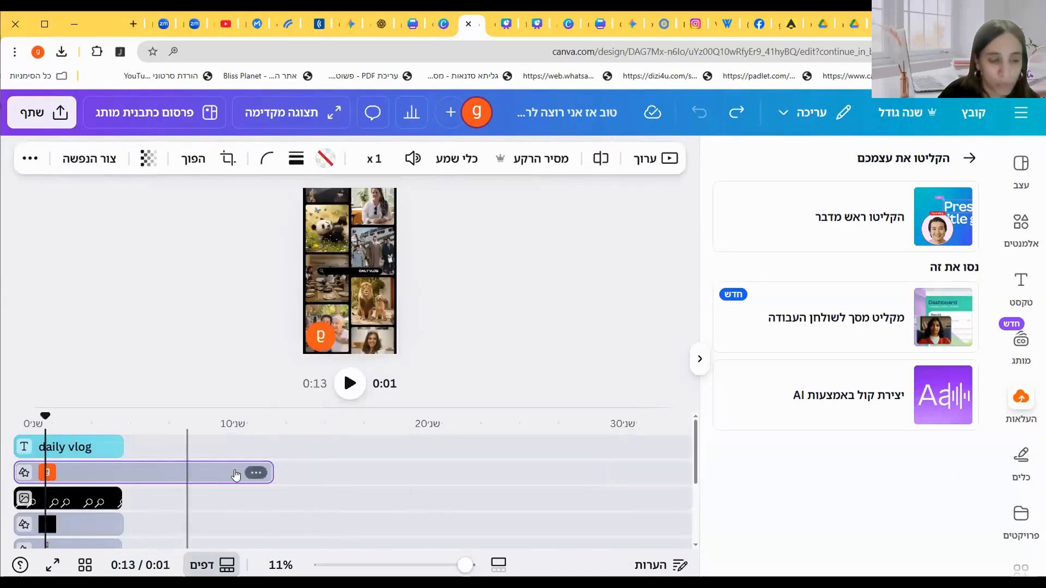
drag(191, 465, 152, 472)
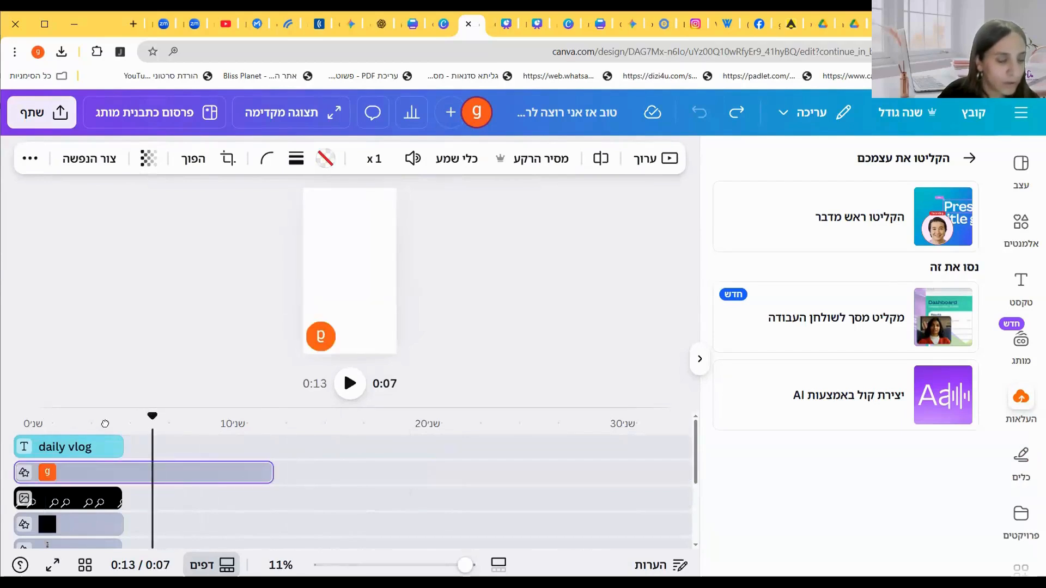
scroll(267, 485, down, 3)
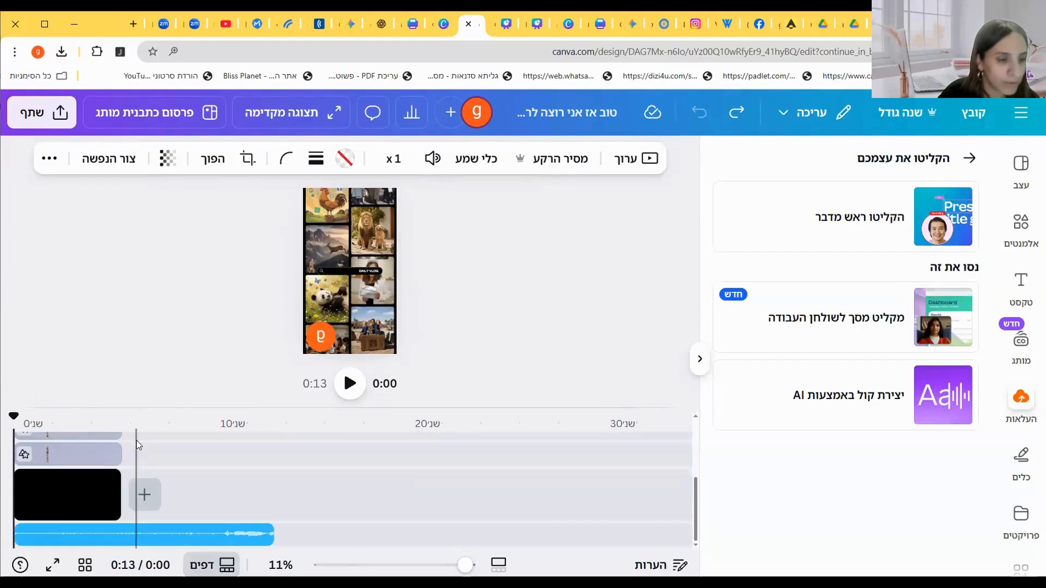
scroll(267, 482, up, 3)
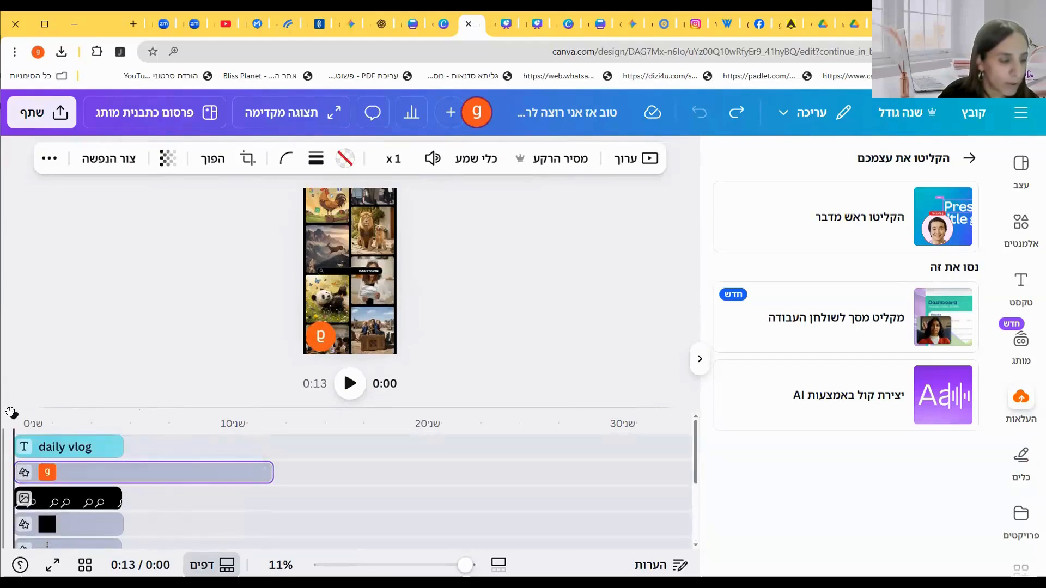
key(space)
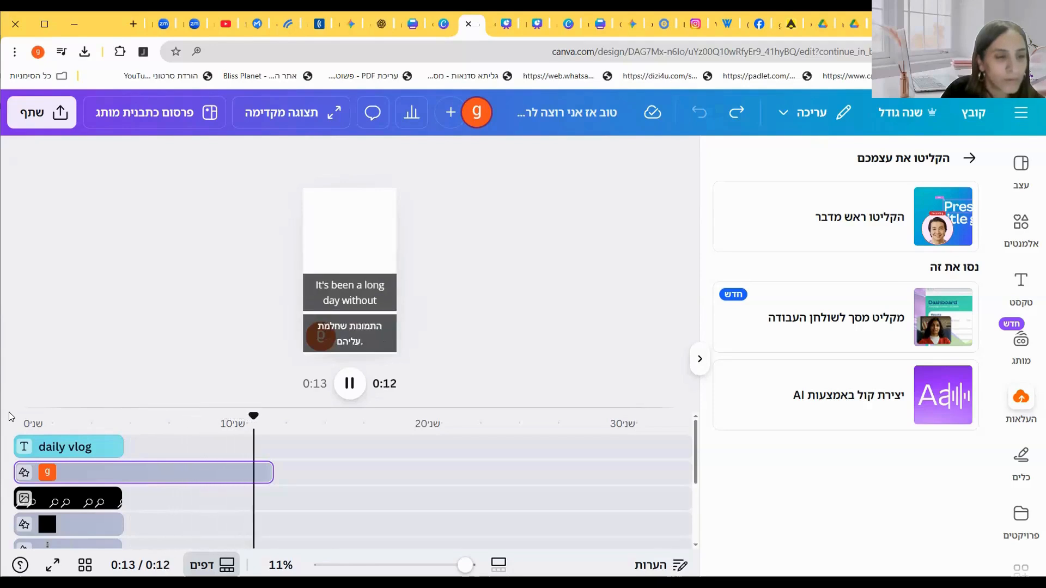
key(space)
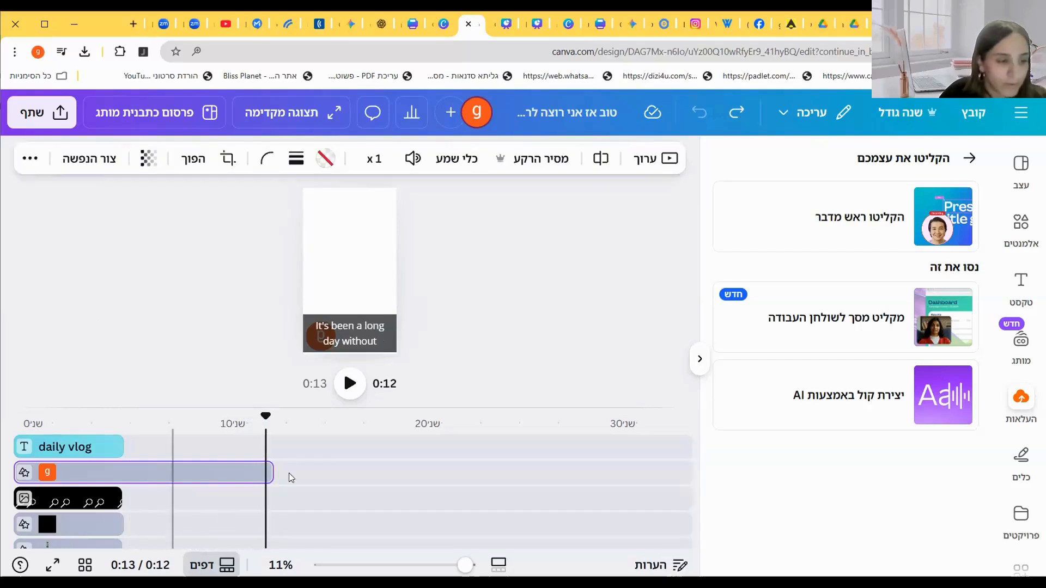
Step: Trim the end of the recorded clip slightly shorter and play the result
drag(265, 472, 246, 472)
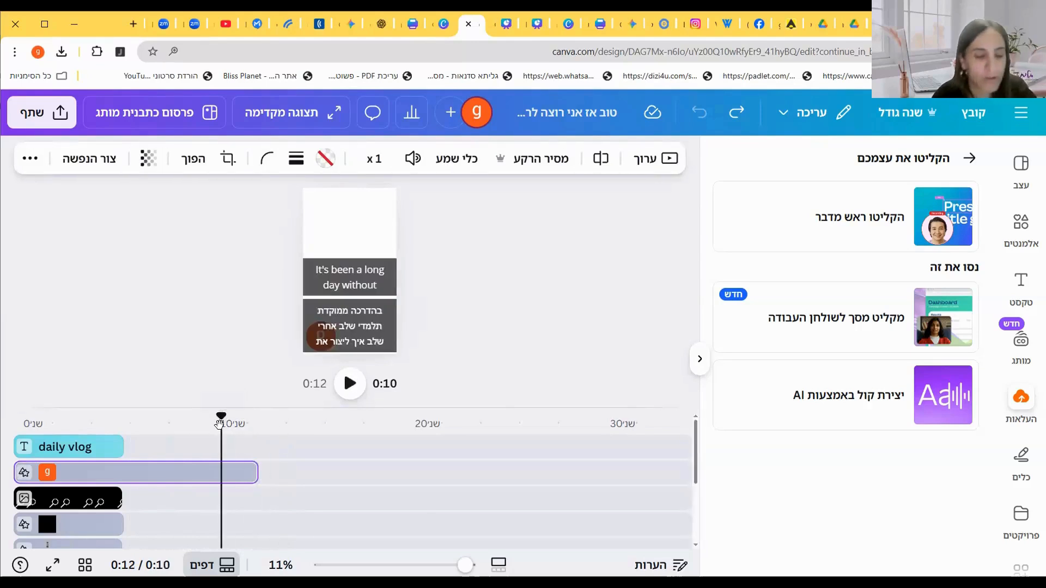
key(space)
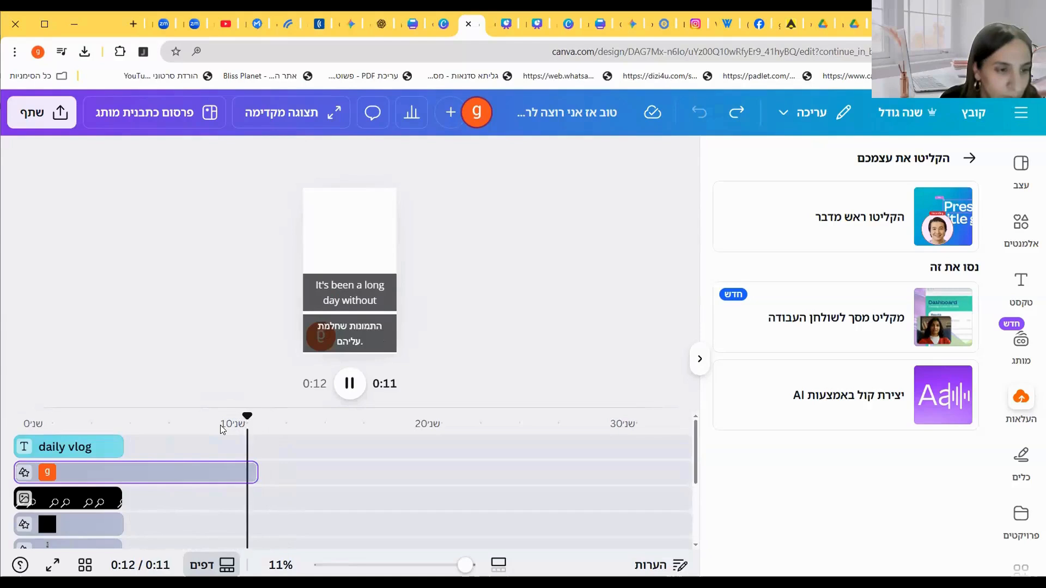
Step: Extend the 'daily vlog' title and collage tracks to about 11 seconds, matching the recording
drag(17, 471, 29, 470)
drag(178, 473, 28, 481)
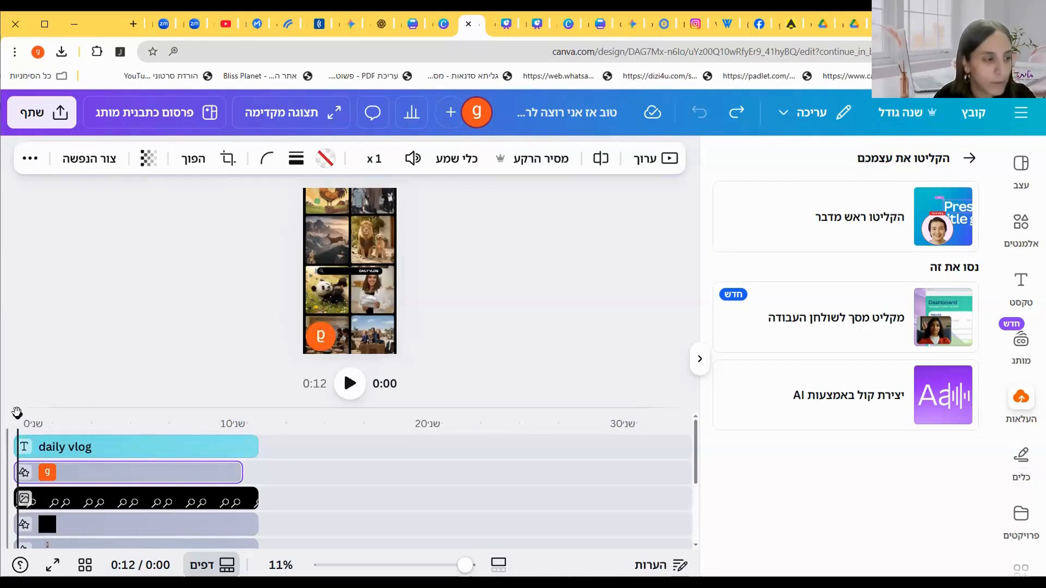
drag(8, 418, 3, 419)
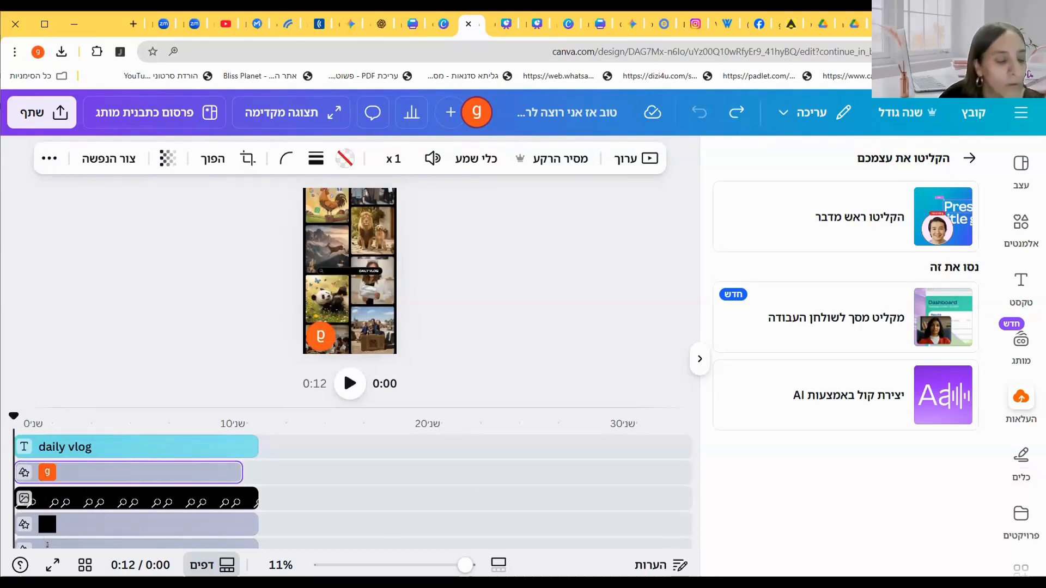
Step: Zoom into the timeline and play the video from the start to preview it
key(space)
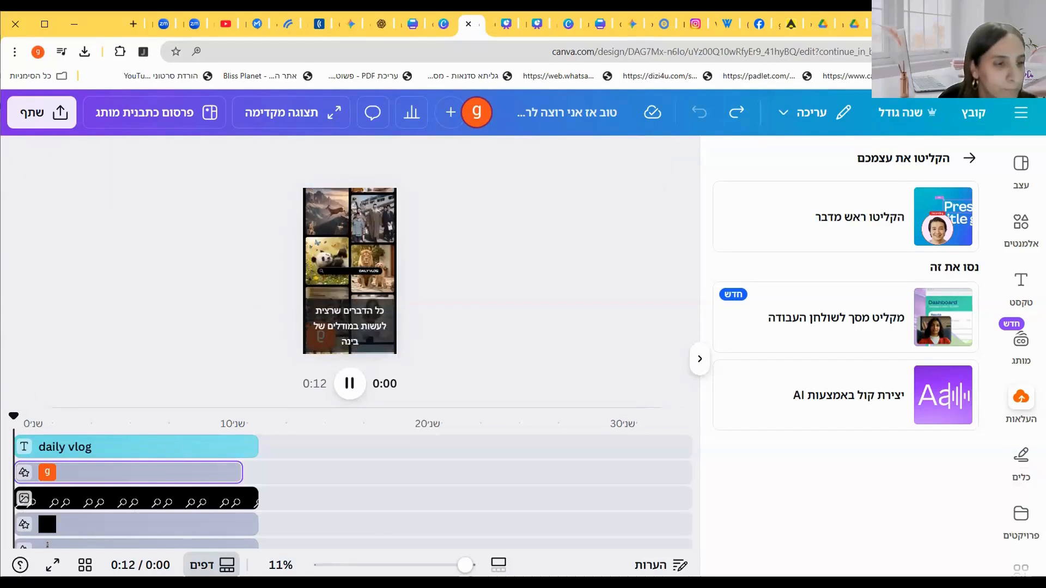
key(space)
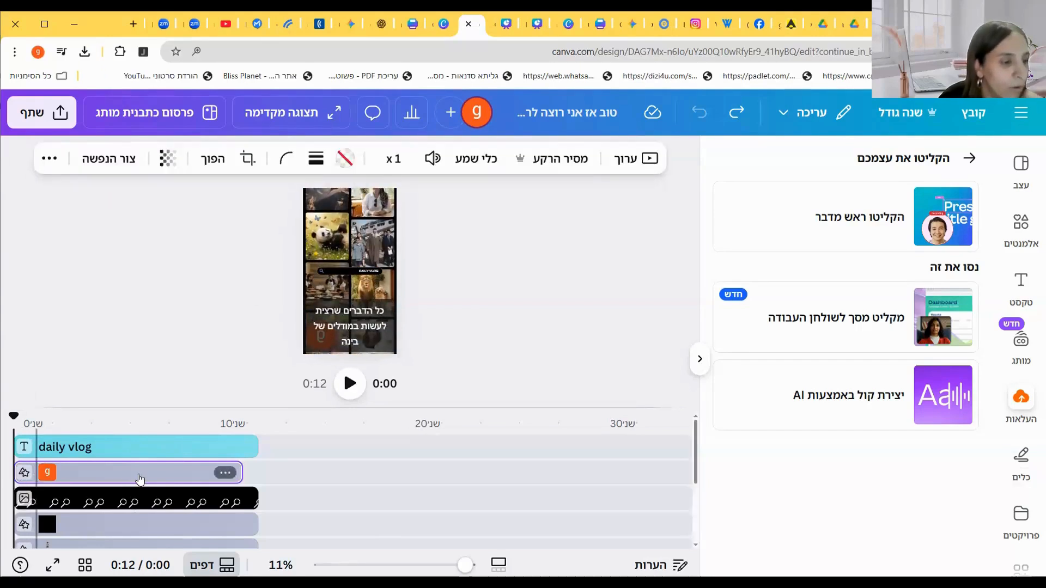
click(204, 443)
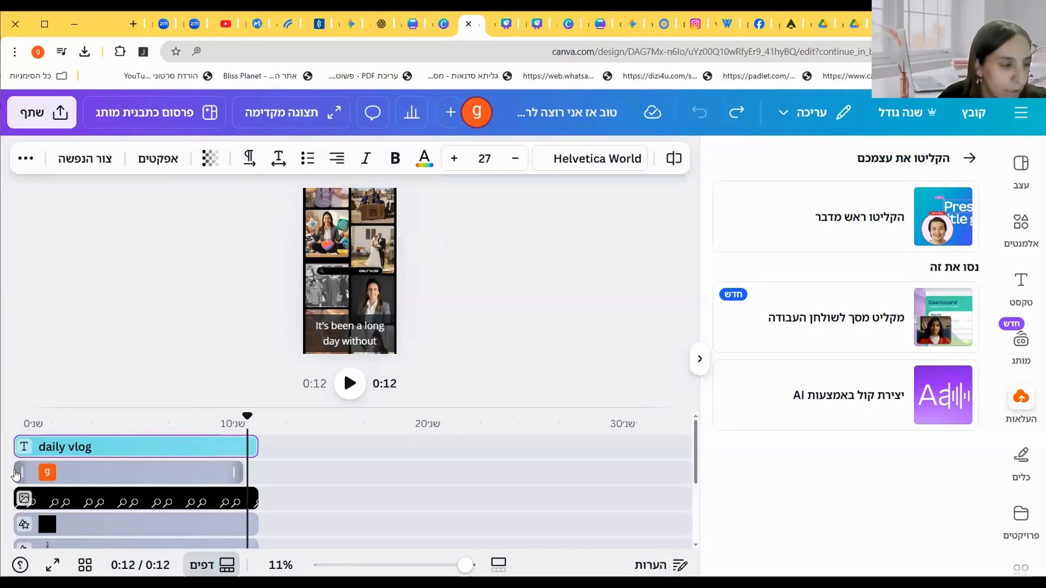
scroll(14, 469, up, 1)
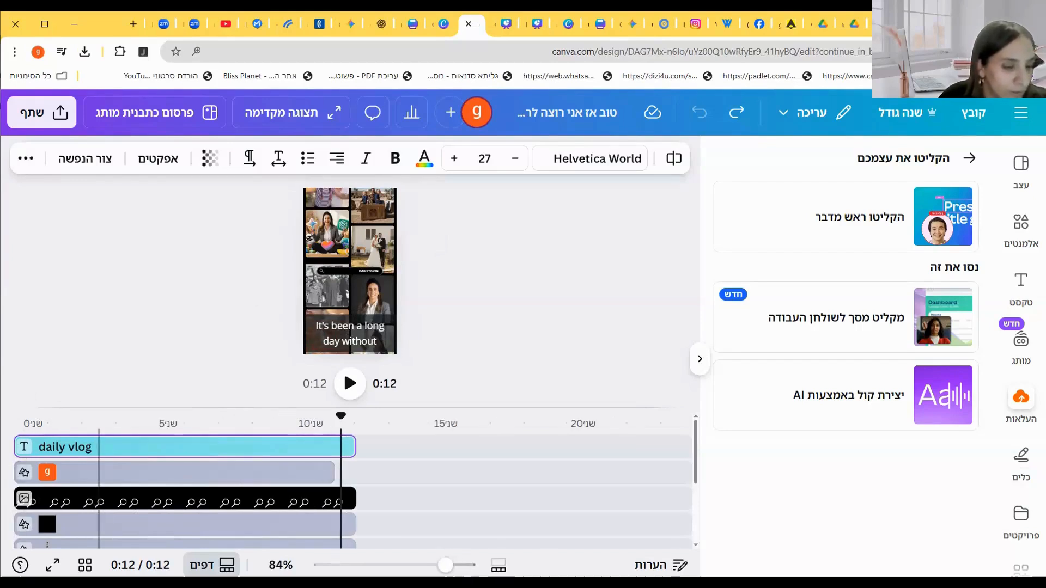
mouse_move(444, 567)
mouse_down()
mouse_move(407, 567)
mouse_move(442, 567)
mouse_up()
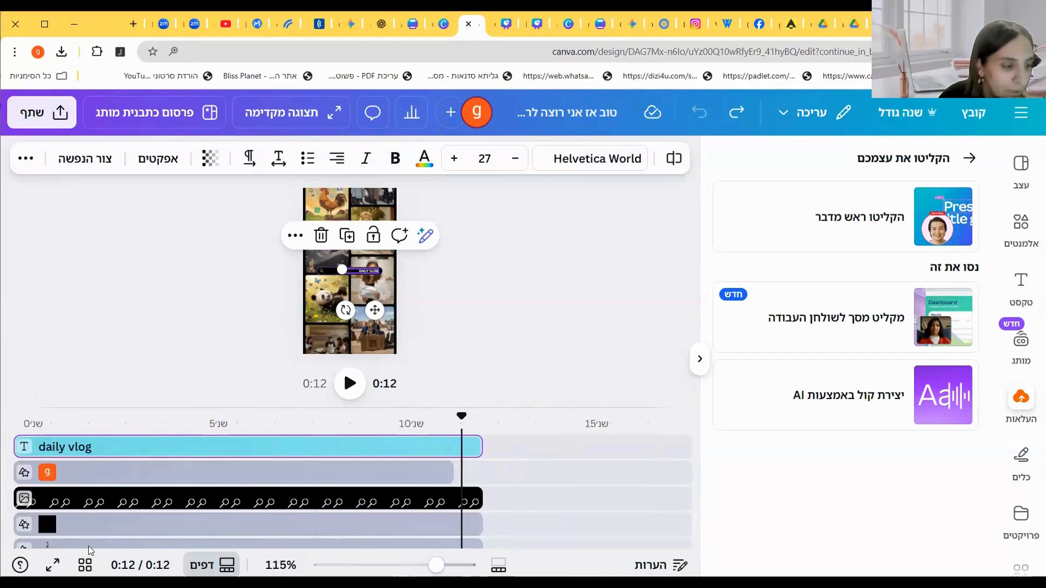
drag(461, 418, 14, 417)
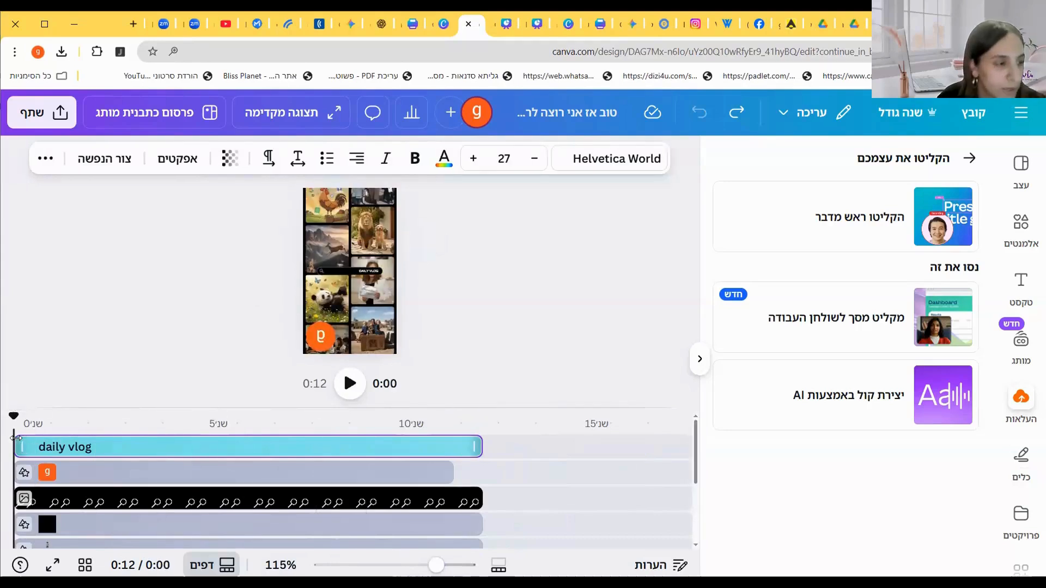
key(space)
key(space)
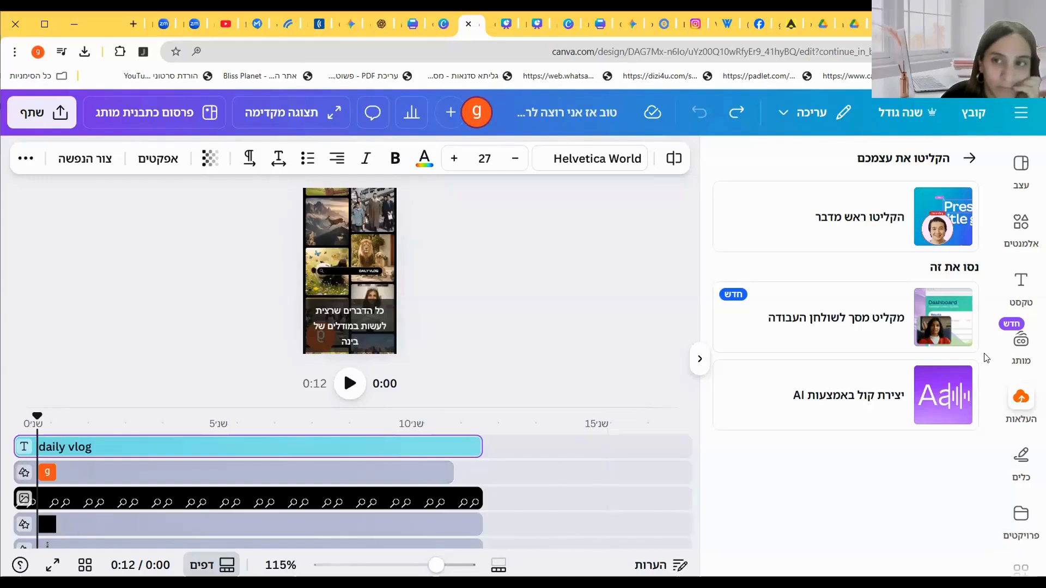
Step: Open the uploads, select the recorded clip and replay the video from the beginning
click(970, 158)
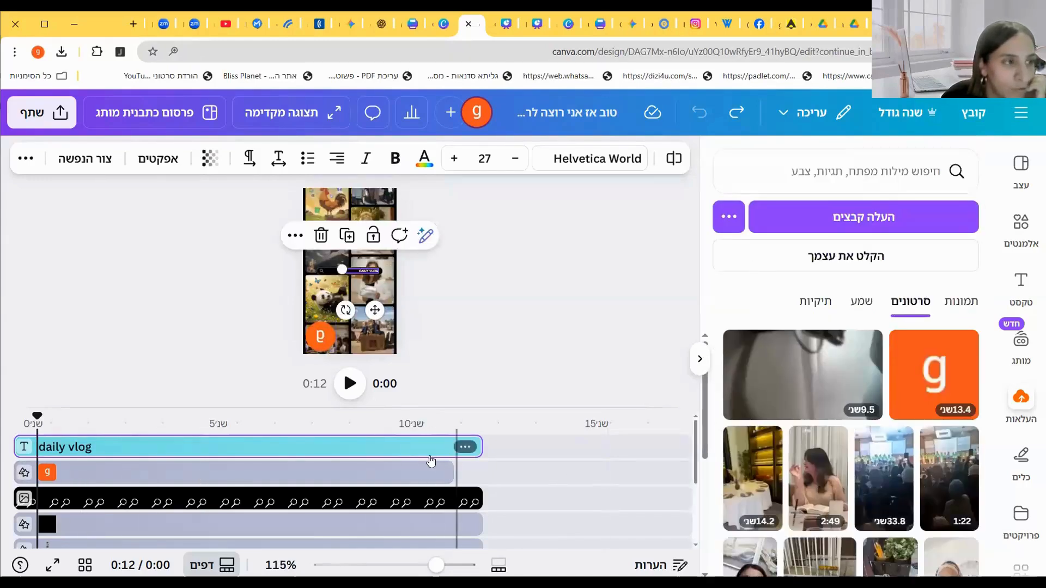
click(304, 473)
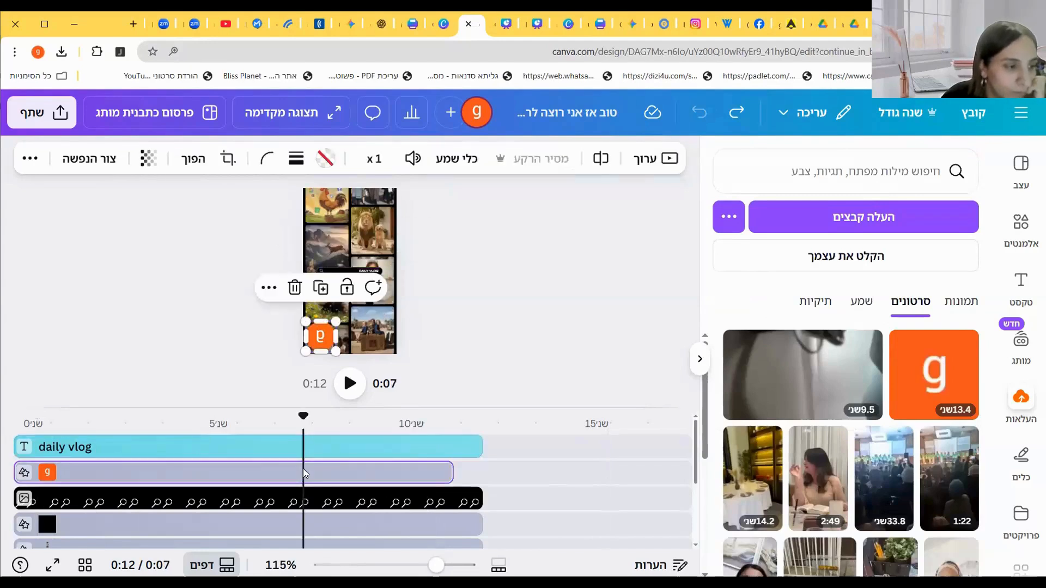
drag(301, 414, 36, 415)
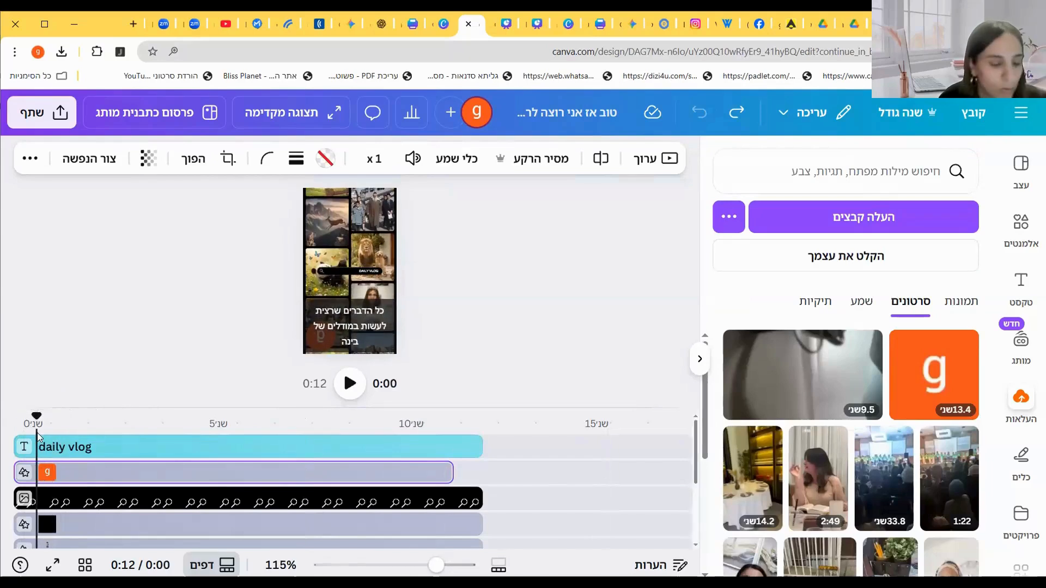
key(space)
key(space)
drag(52, 417, 35, 417)
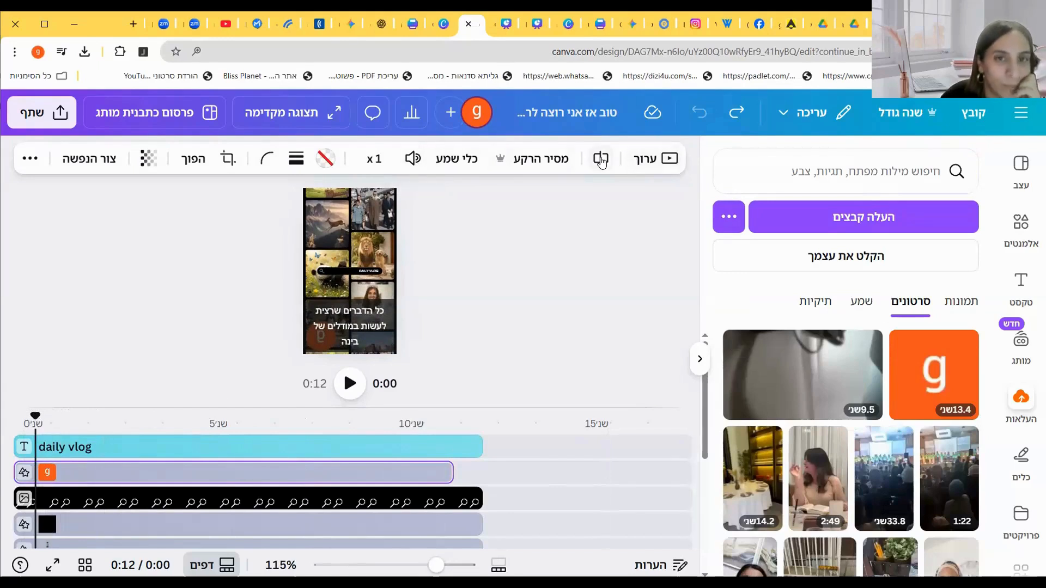
Step: Try to delete the recorded video from its frame on the canvas
click(601, 160)
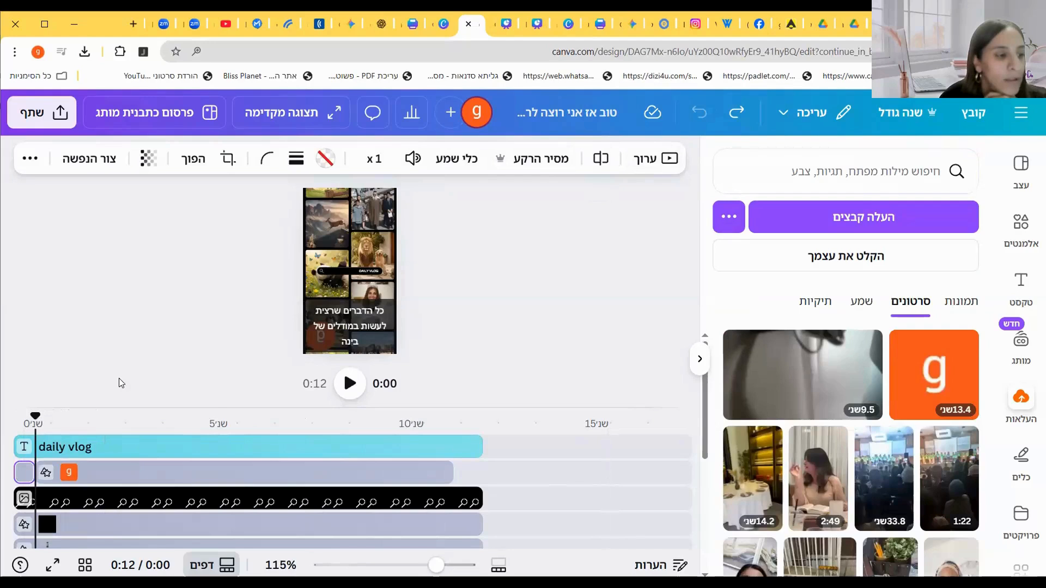
click(24, 474)
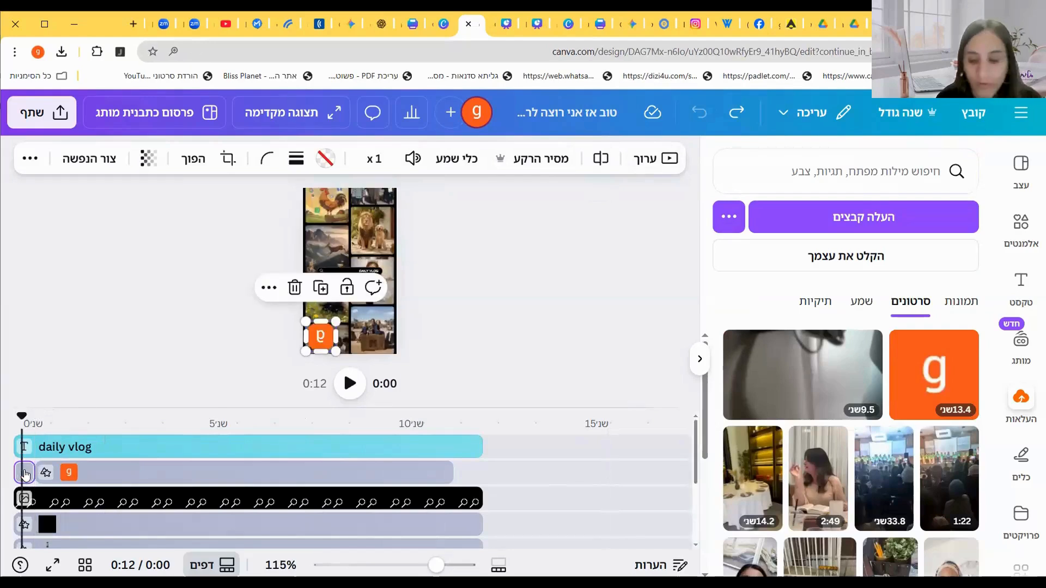
click(295, 288)
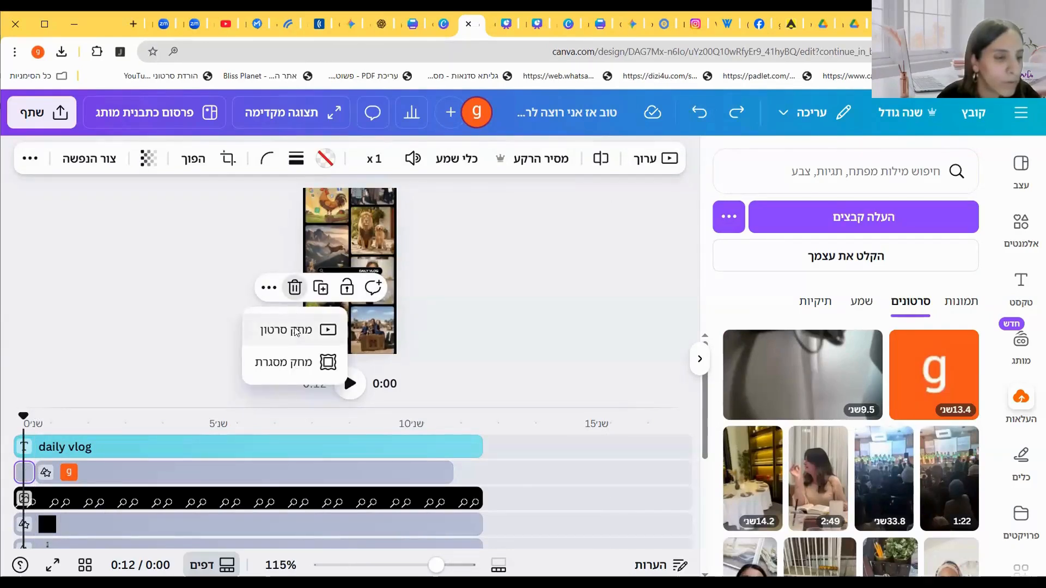
click(295, 331)
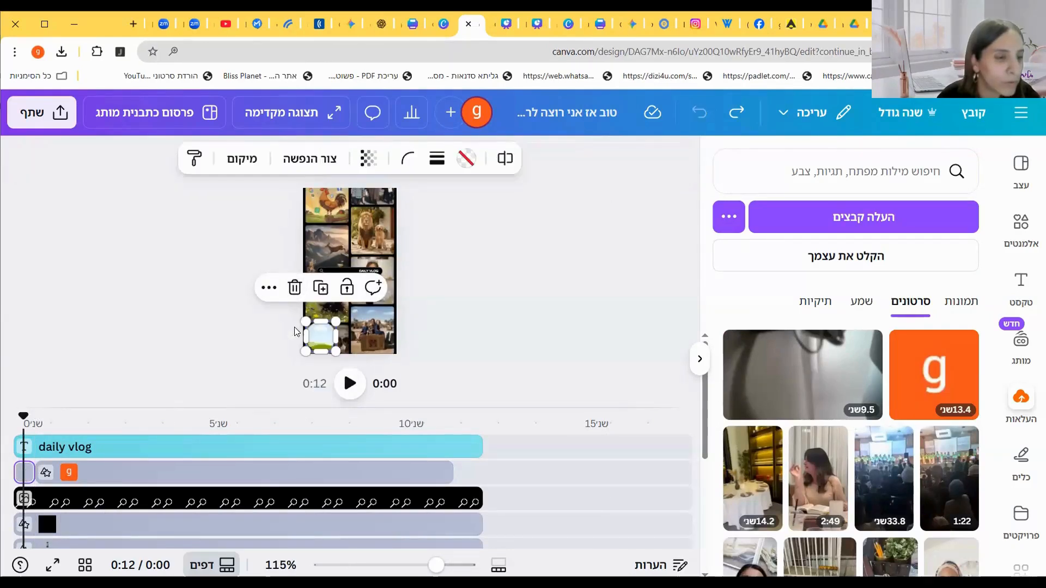
click(295, 288)
Step: Move the recorded talking-head clip to start at the beginning of the timeline and preview it
drag(96, 461, 14, 467)
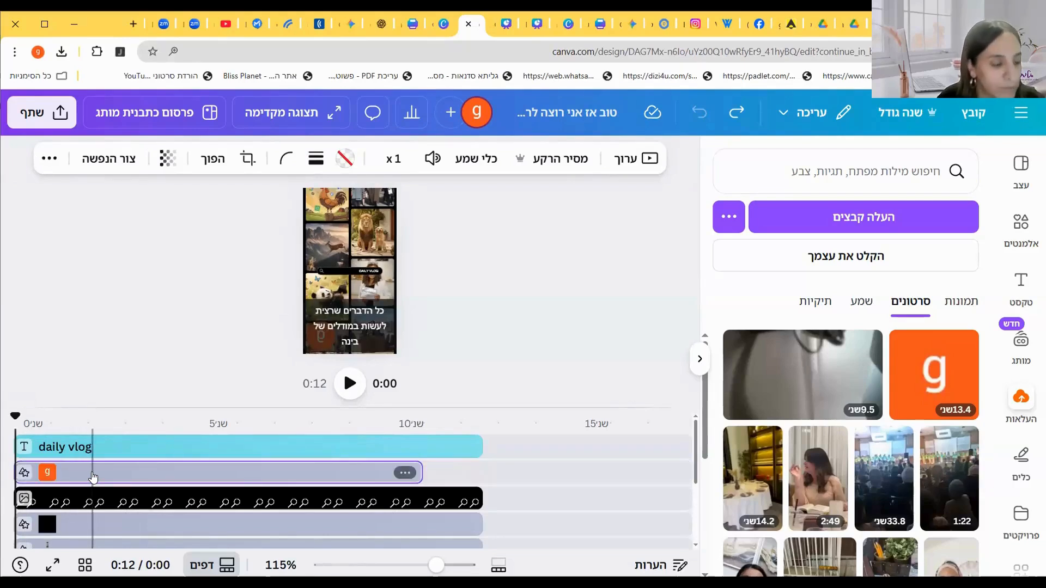
key(space)
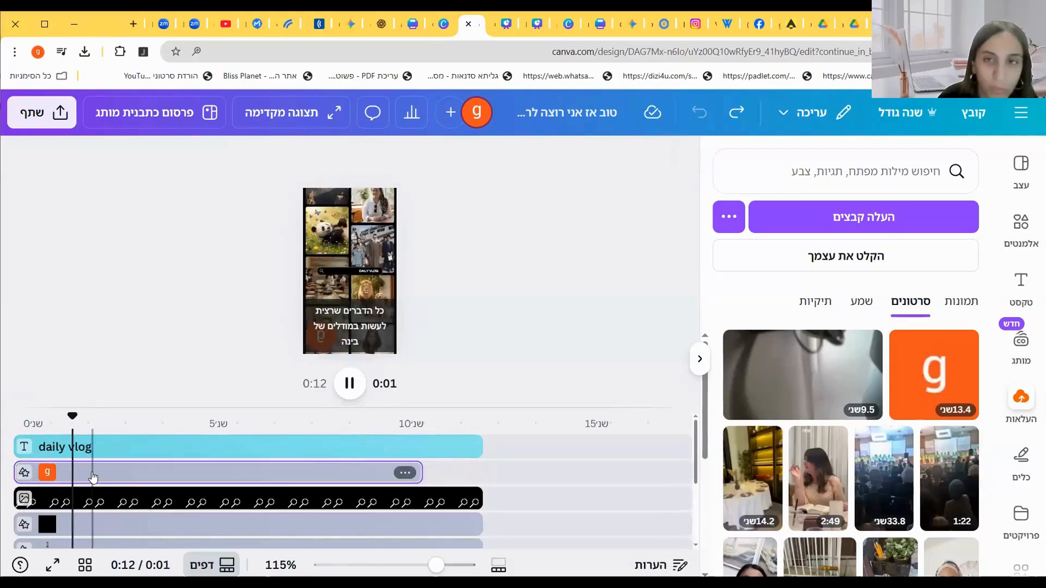
key(space)
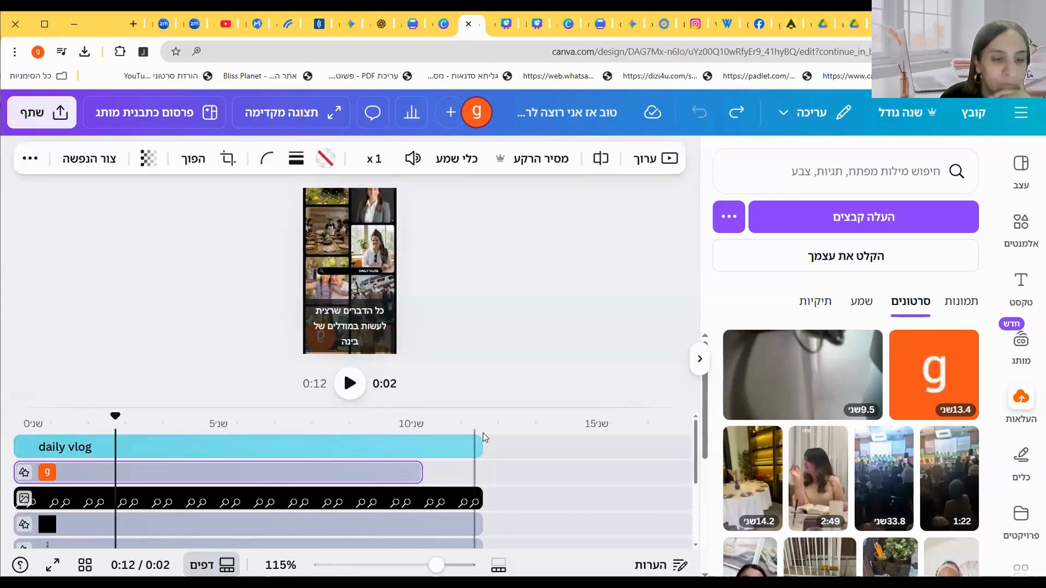
Step: Trim the title, collage and other layer tracks to end at about 10.9 seconds, matching the recording
drag(482, 444, 418, 442)
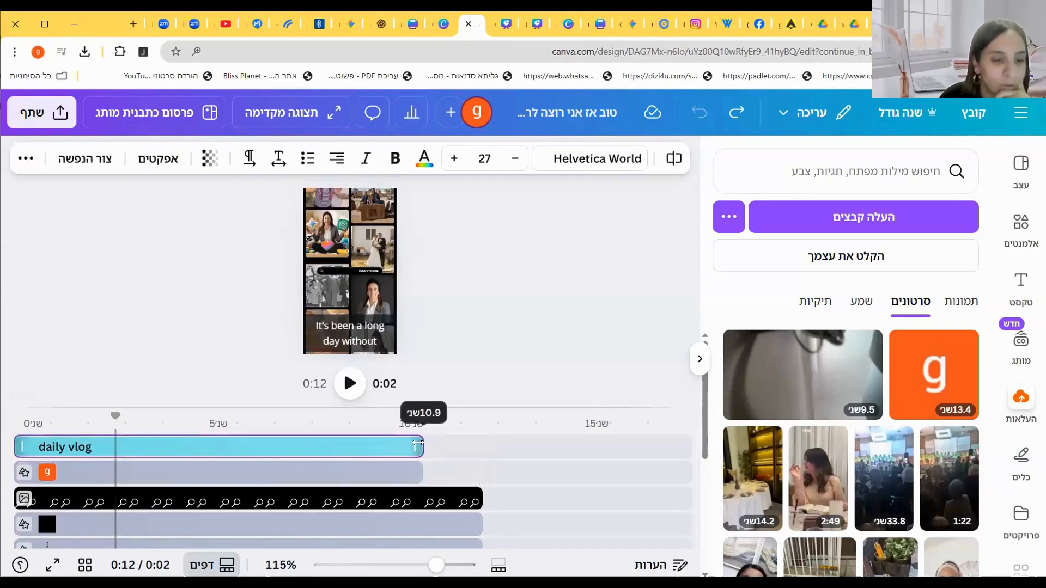
drag(482, 499, 418, 523)
click(416, 523)
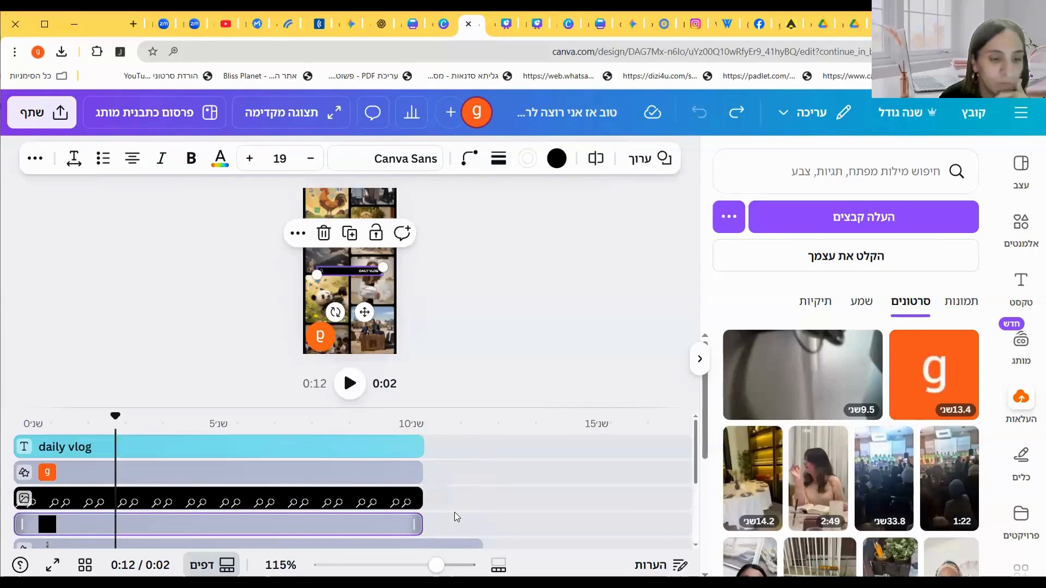
scroll(456, 517, down, 1)
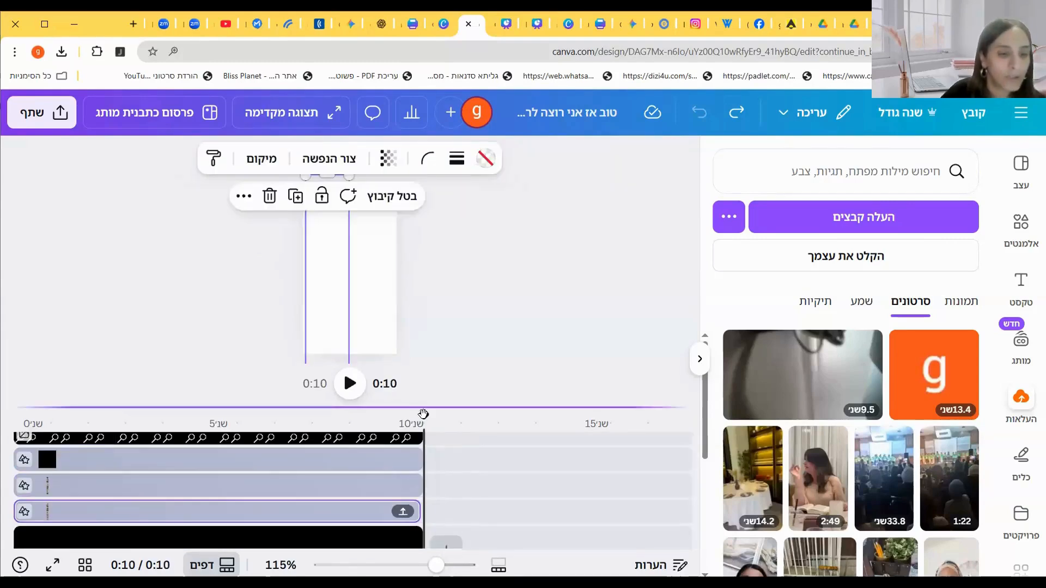
drag(424, 414, 13, 416)
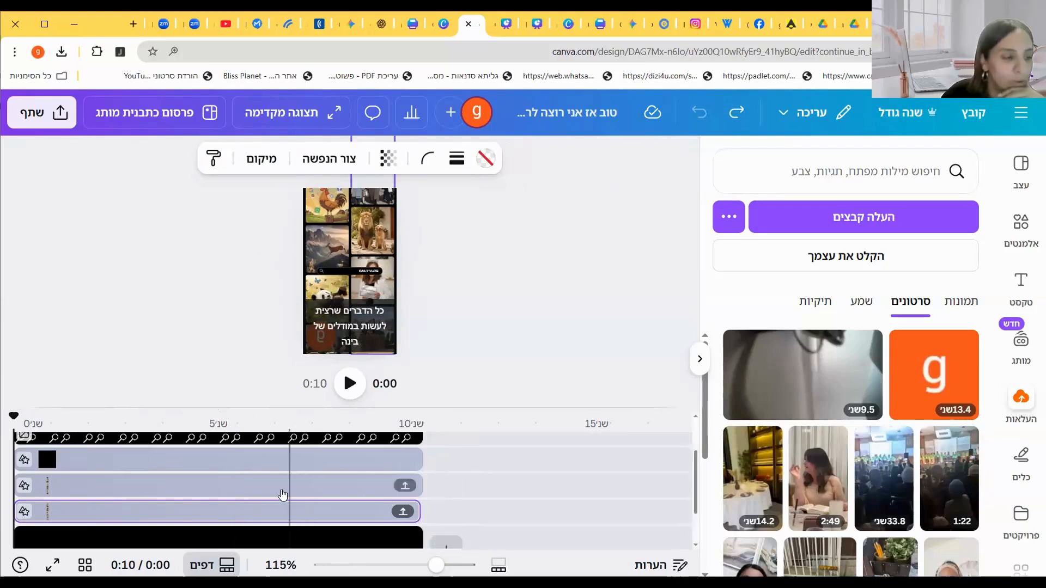
Step: Select the recorded clip and generate automatic captions for it
scroll(290, 496, up, 2)
click(271, 473)
click(1022, 289)
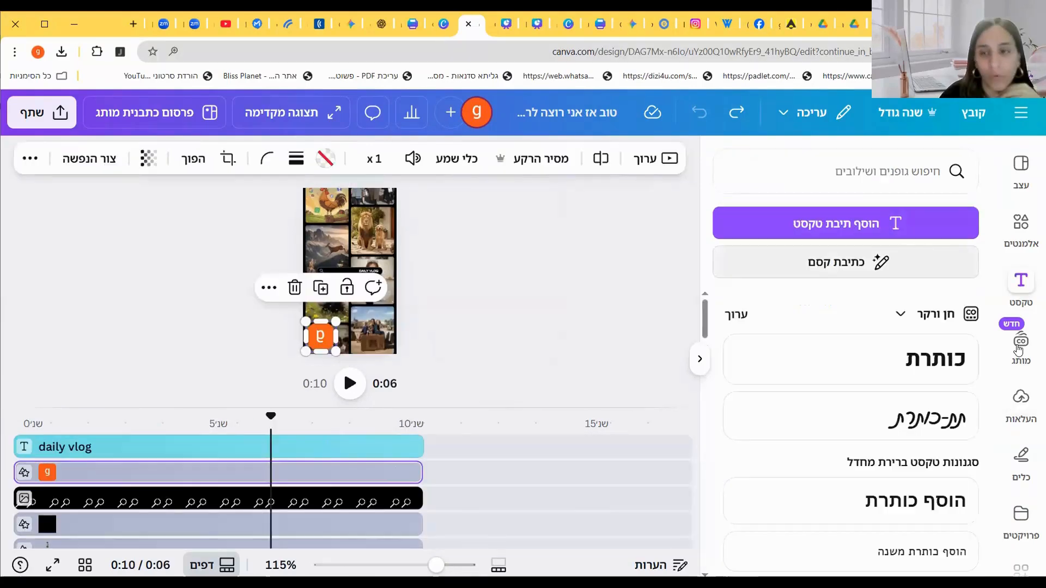
scroll(899, 343, down, 2)
scroll(896, 342, down, 4)
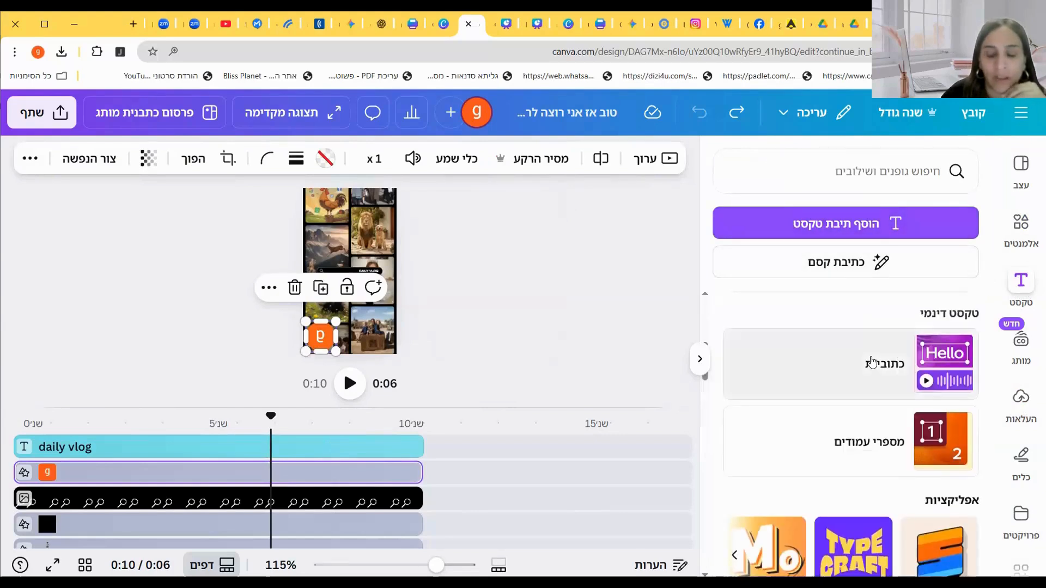
click(872, 362)
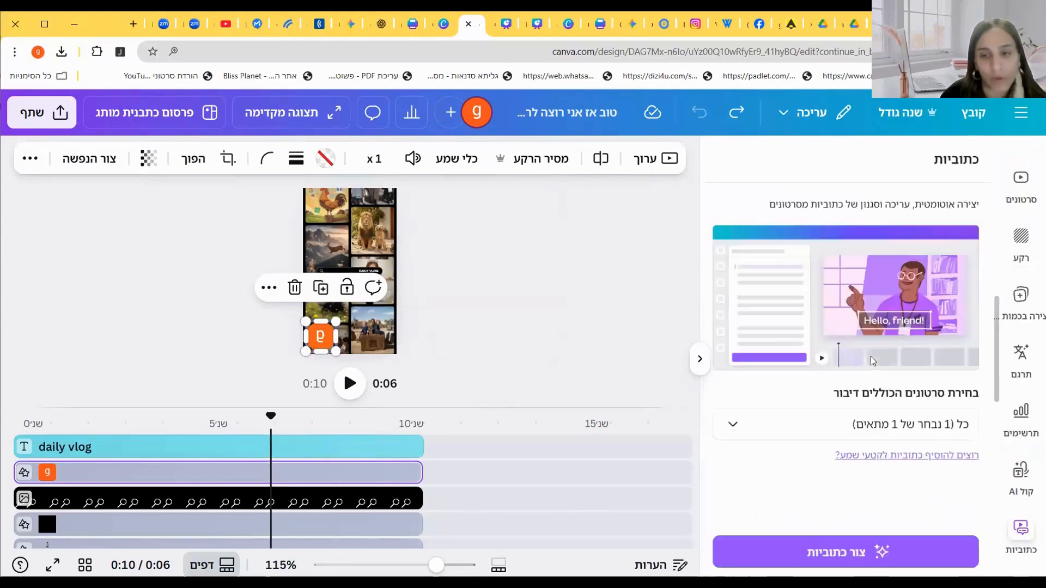
click(824, 554)
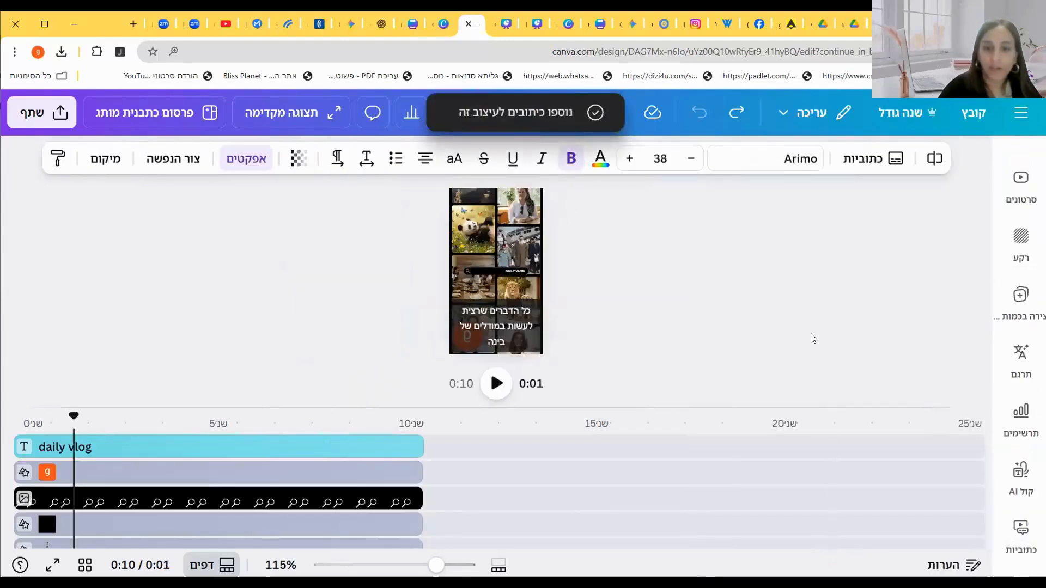
Step: Review the generated caption text and set the caption font size to 65
click(868, 165)
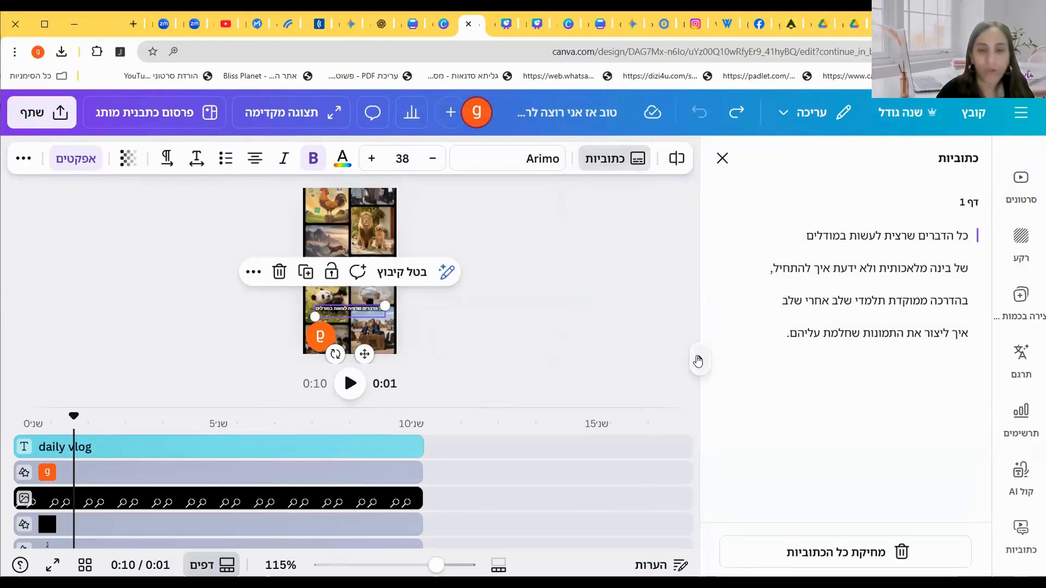
click(701, 358)
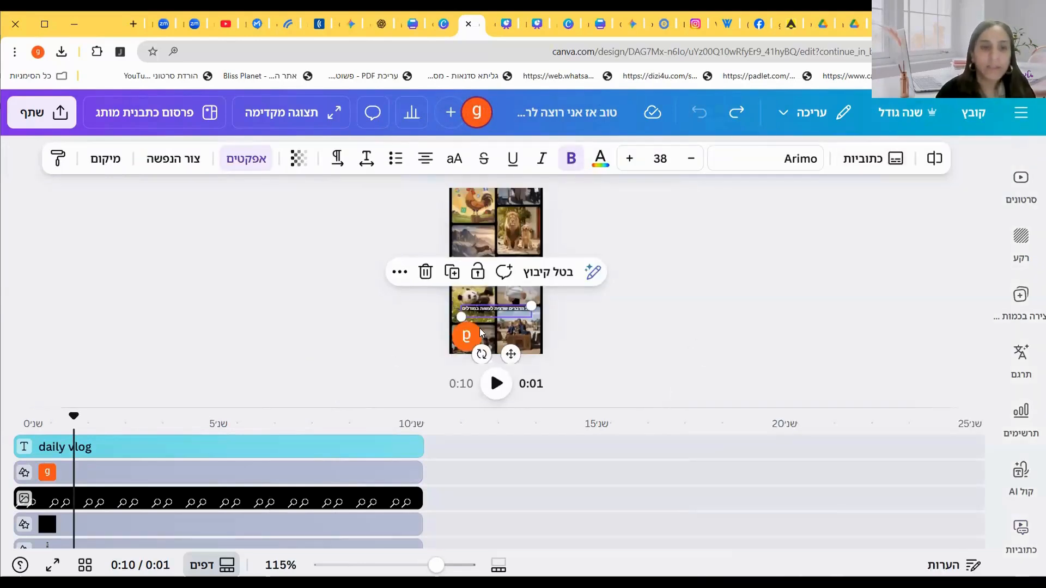
click(663, 350)
click(510, 309)
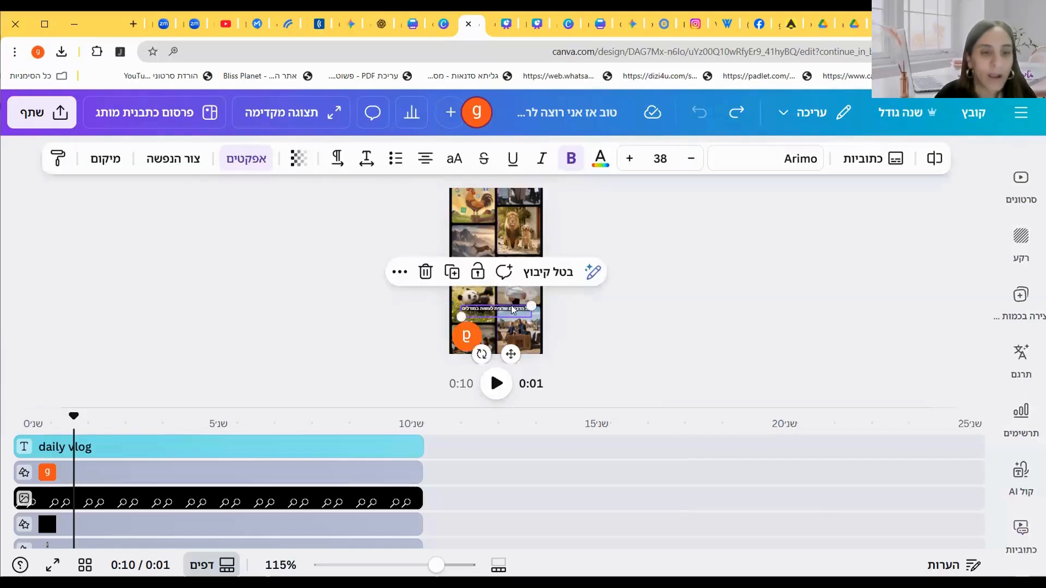
click(662, 158)
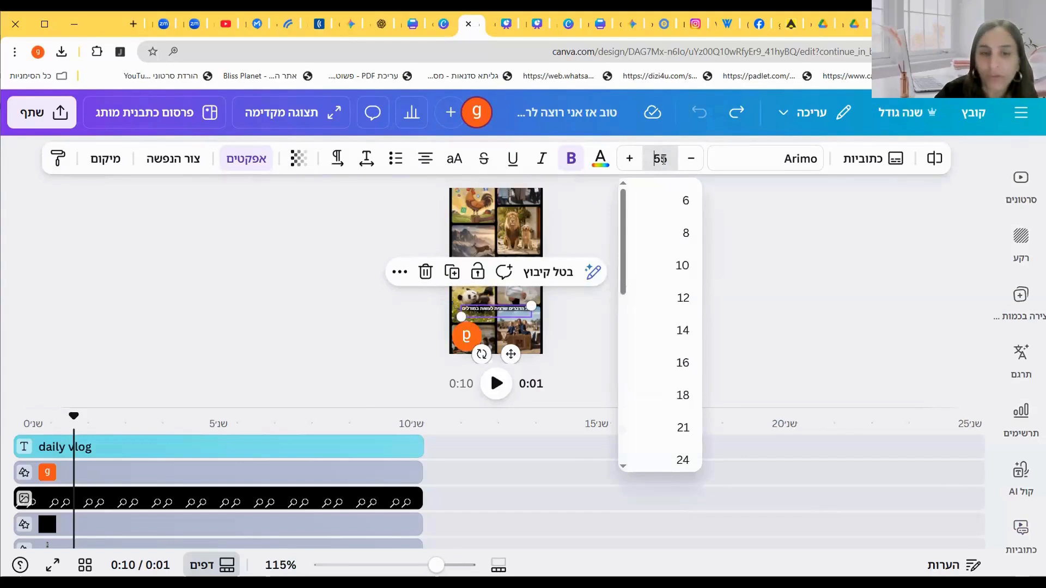
key(Return)
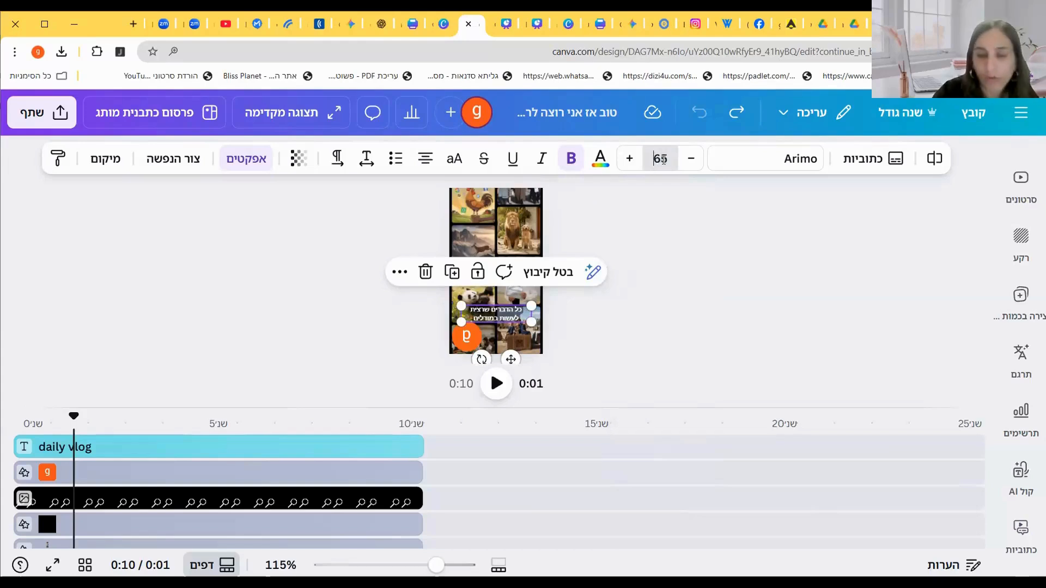
key(Return)
click(660, 158)
Step: Change the caption text colour to yellow
click(600, 159)
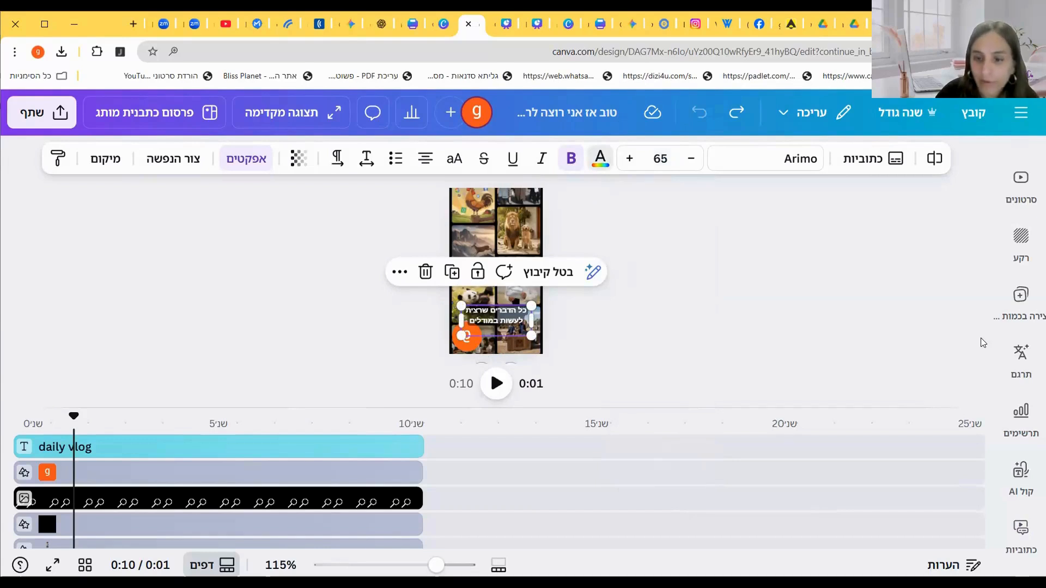
click(926, 493)
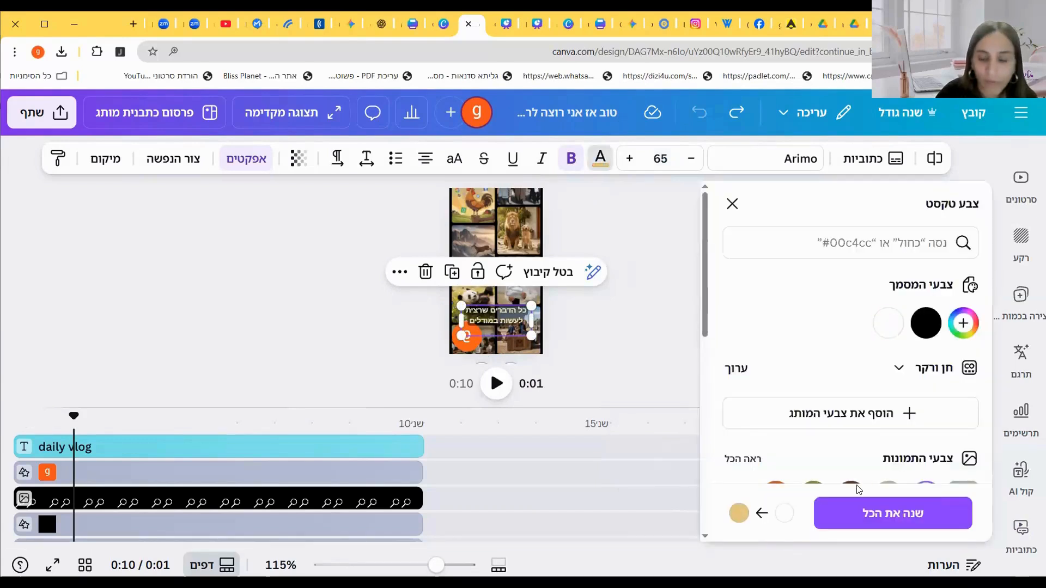
scroll(856, 479, down, 5)
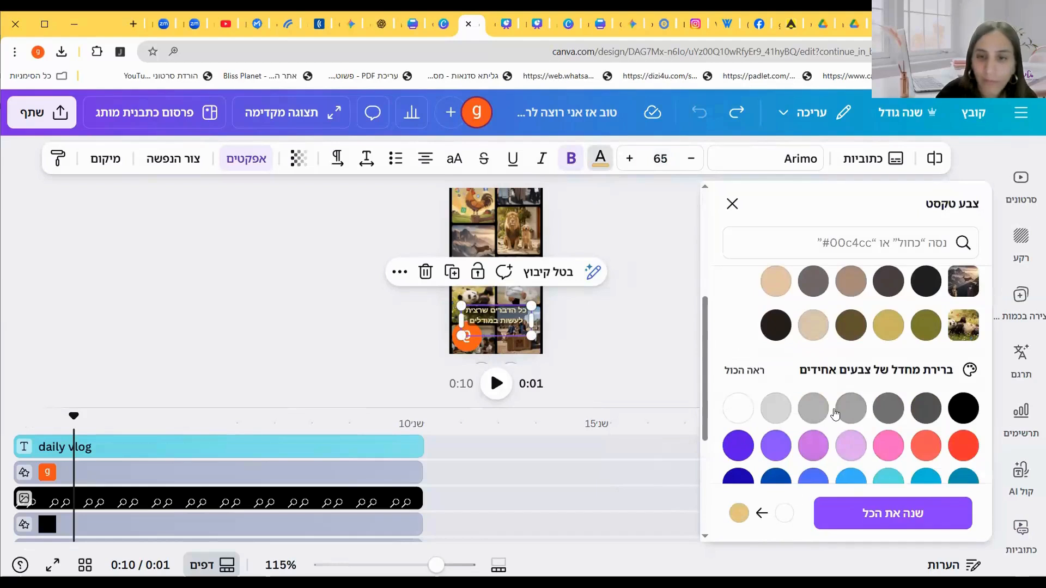
scroll(852, 409, down, 3)
click(853, 327)
click(318, 293)
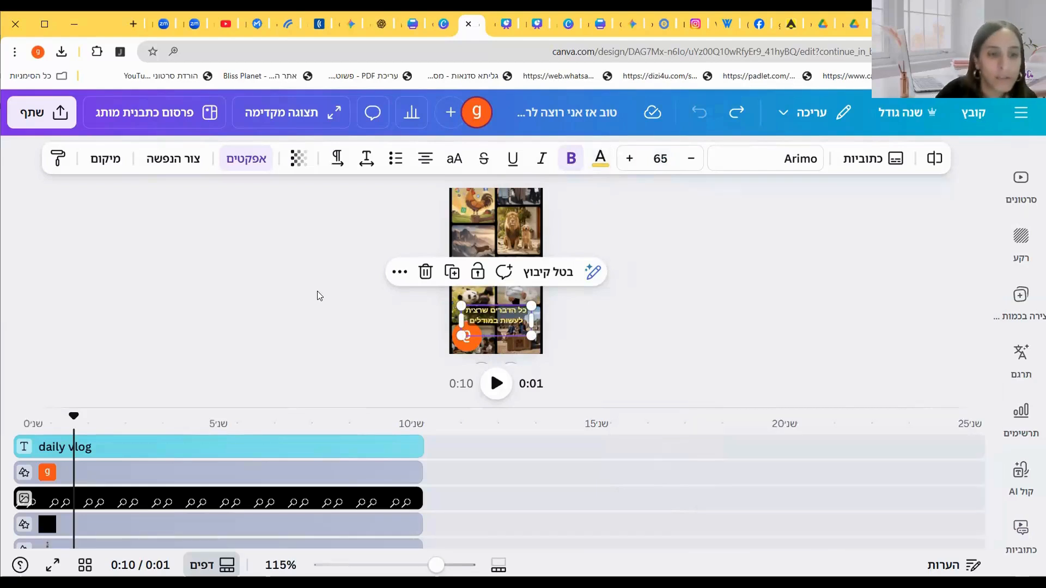
Step: Play the video from the start to preview the captions
drag(74, 416, 172, 417)
drag(233, 434, 13, 435)
click(499, 386)
click(499, 386)
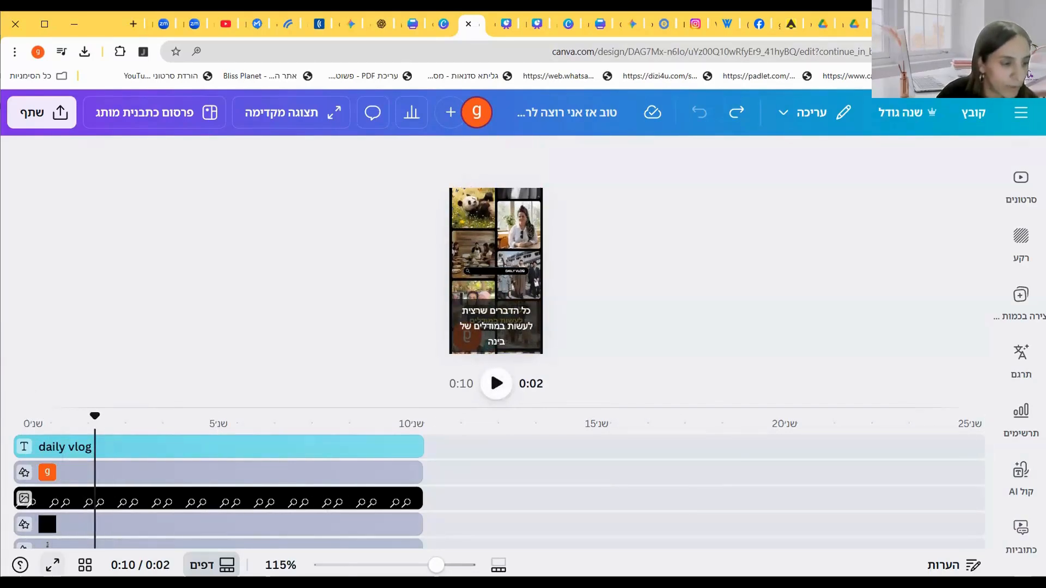
Step: Preview the video with its captions in full screen, then return to the editor
click(53, 566)
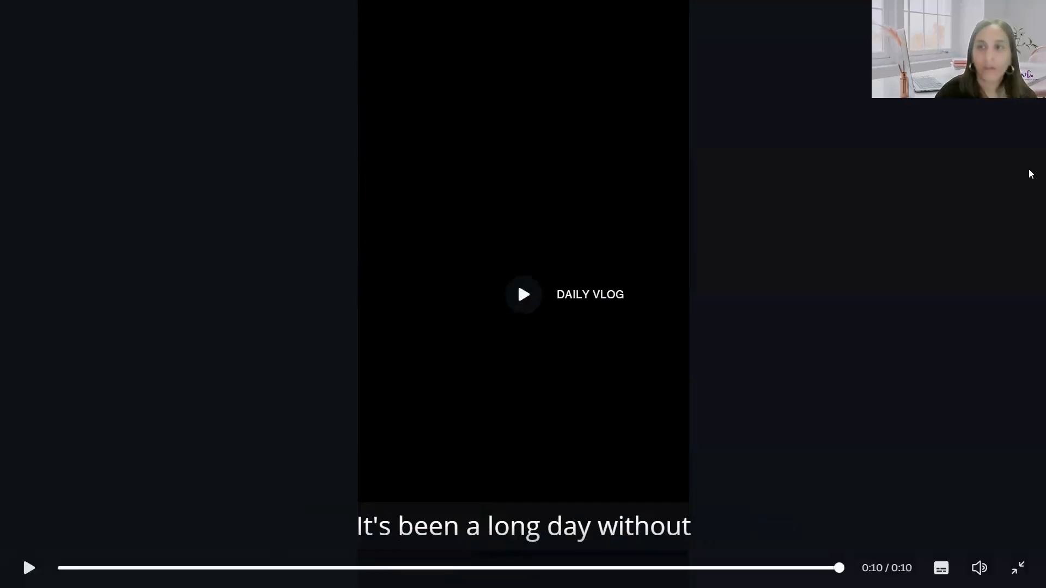
key(Escape)
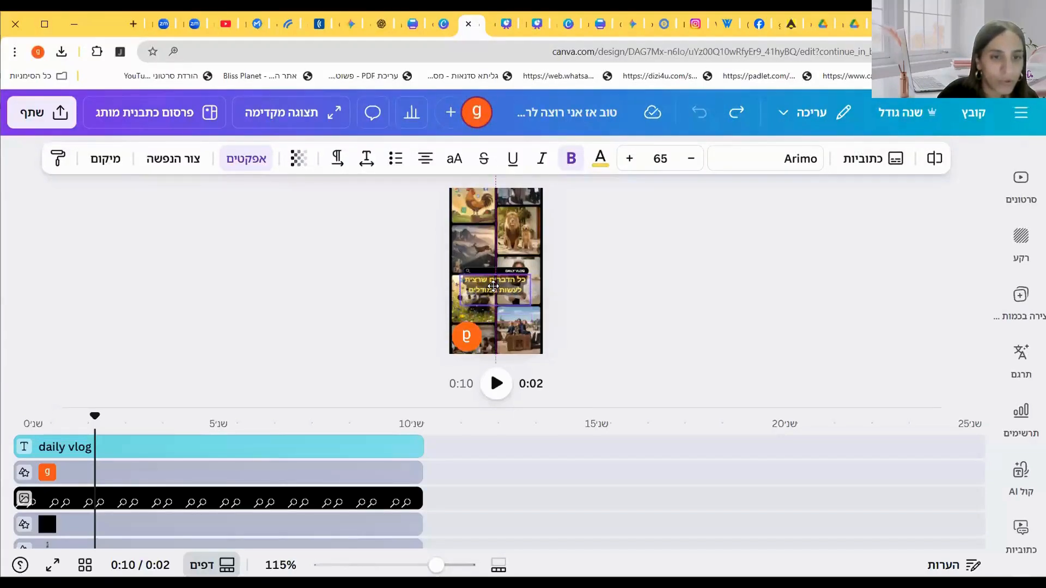
Step: Move the caption block up to the middle of the video frame
click(580, 298)
drag(484, 285, 485, 290)
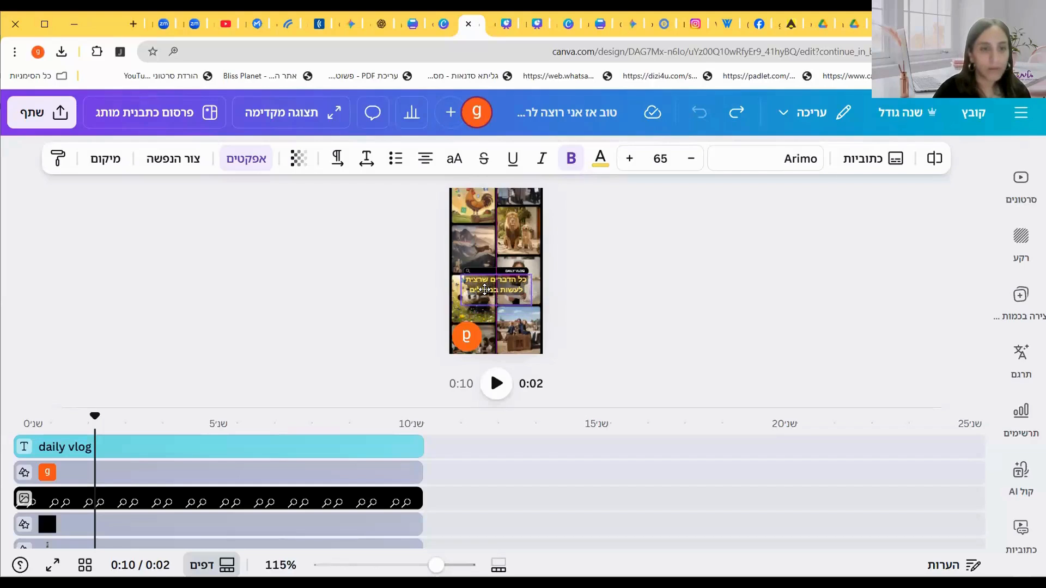
click(635, 302)
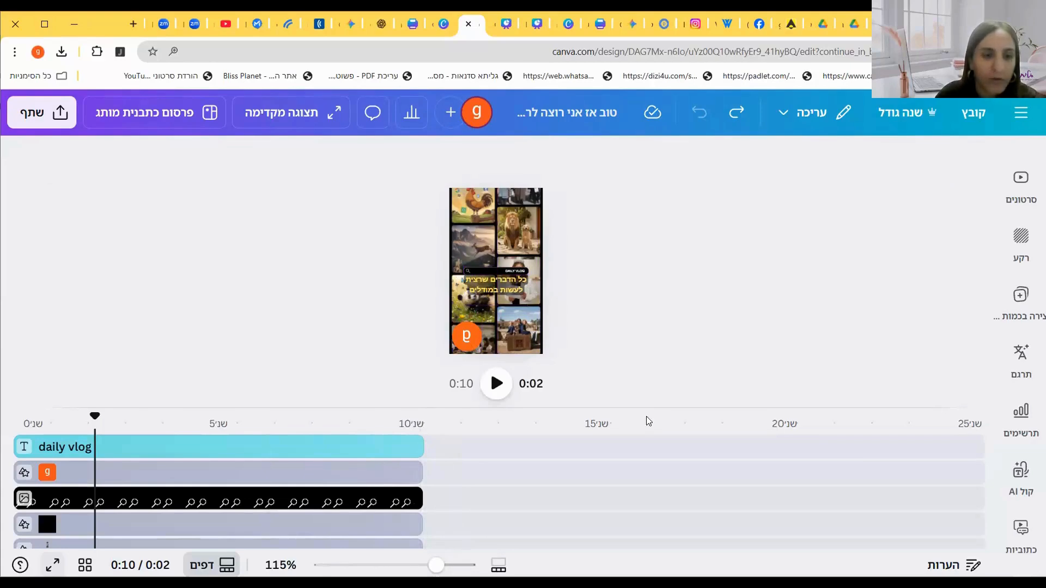
Step: Shrink the orange 'g' logo in the lower-left corner of the frame to a much smaller size
click(52, 565)
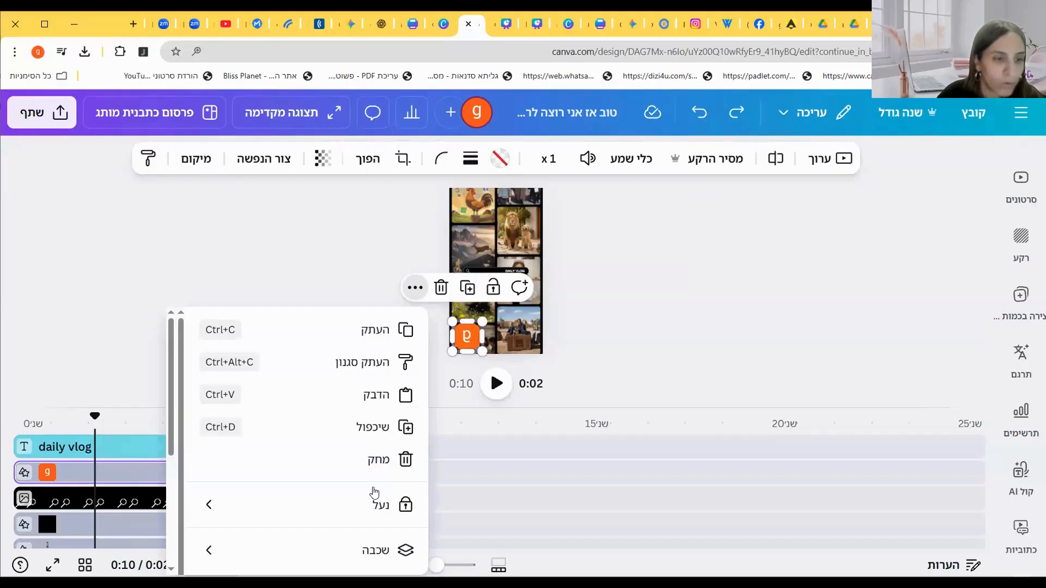
click(567, 305)
click(468, 335)
drag(482, 322, 453, 347)
click(604, 342)
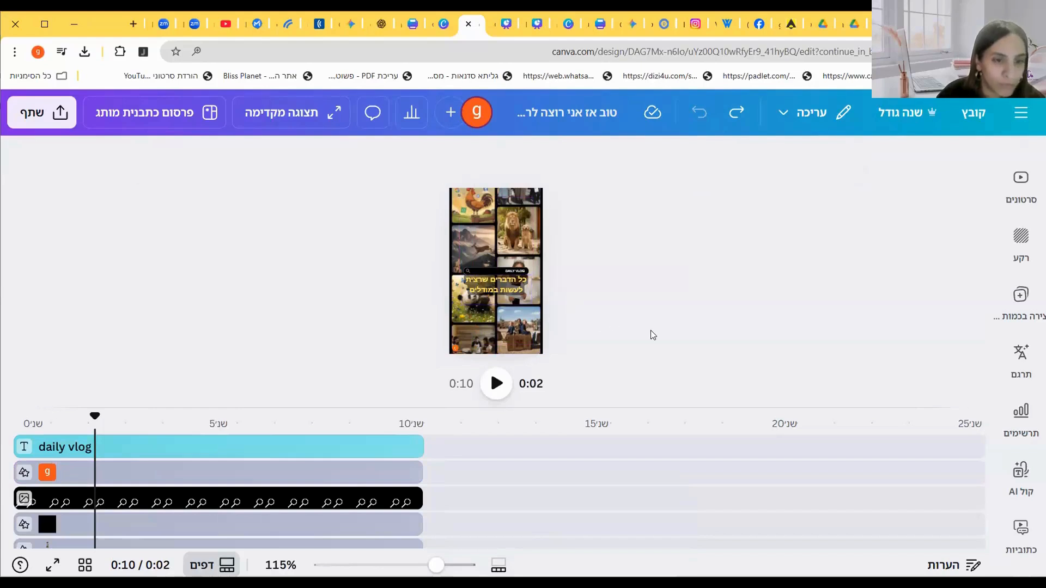
Step: Preview the video in full screen again, then open the share panel's MP4 download options and close them
click(54, 566)
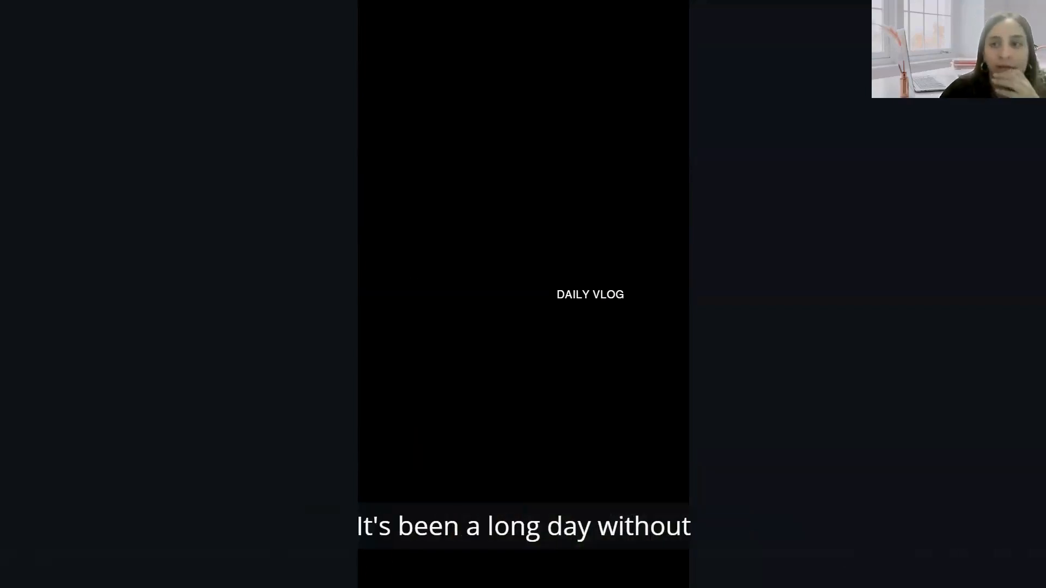
key(Escape)
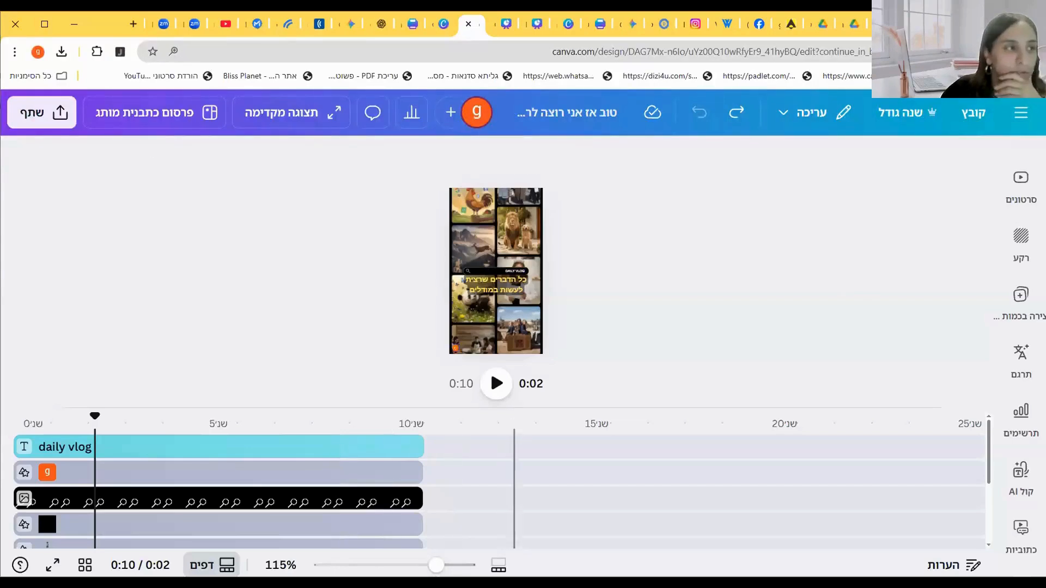
click(36, 112)
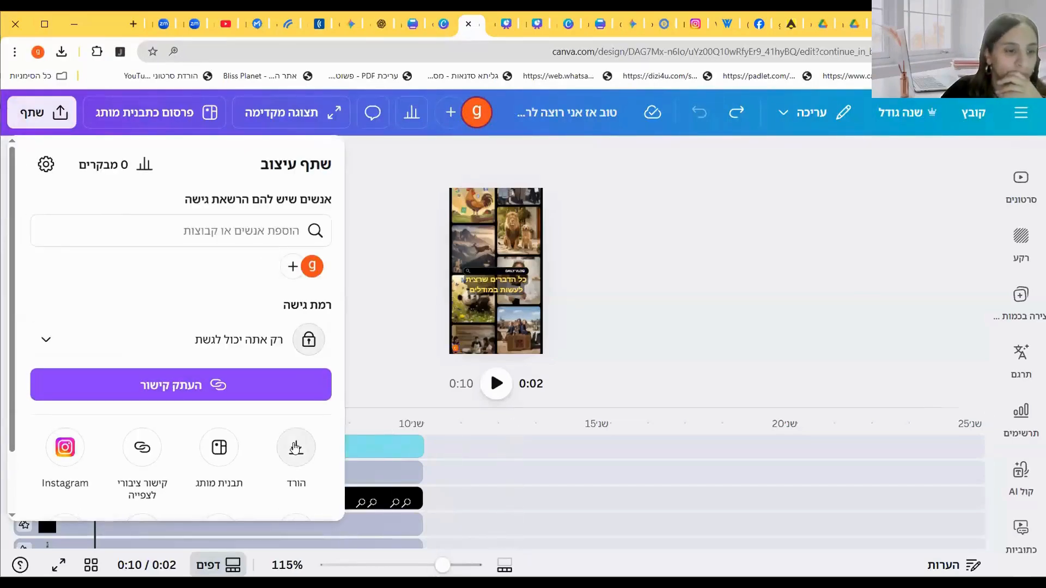
click(295, 448)
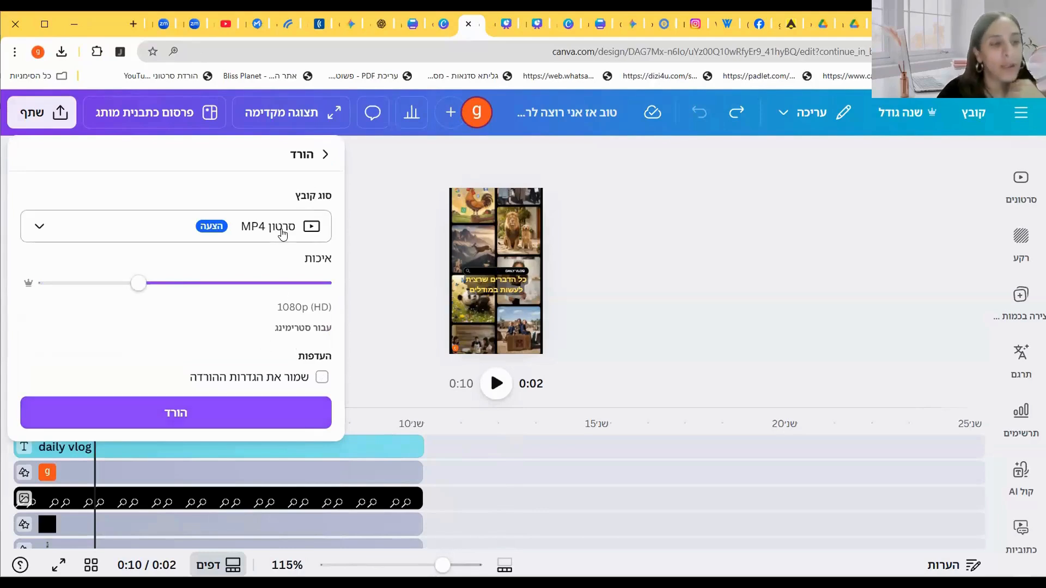
click(385, 280)
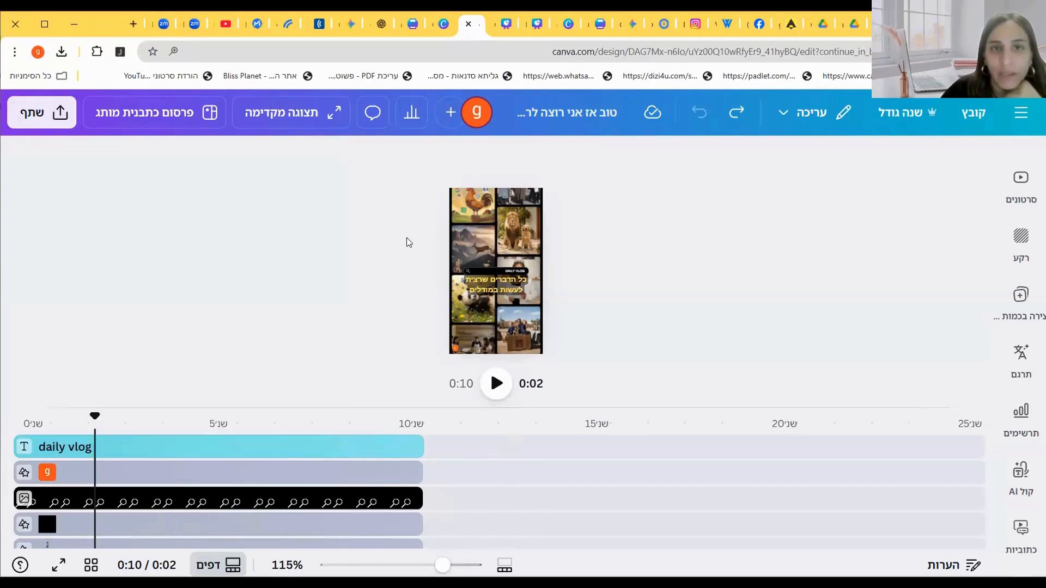